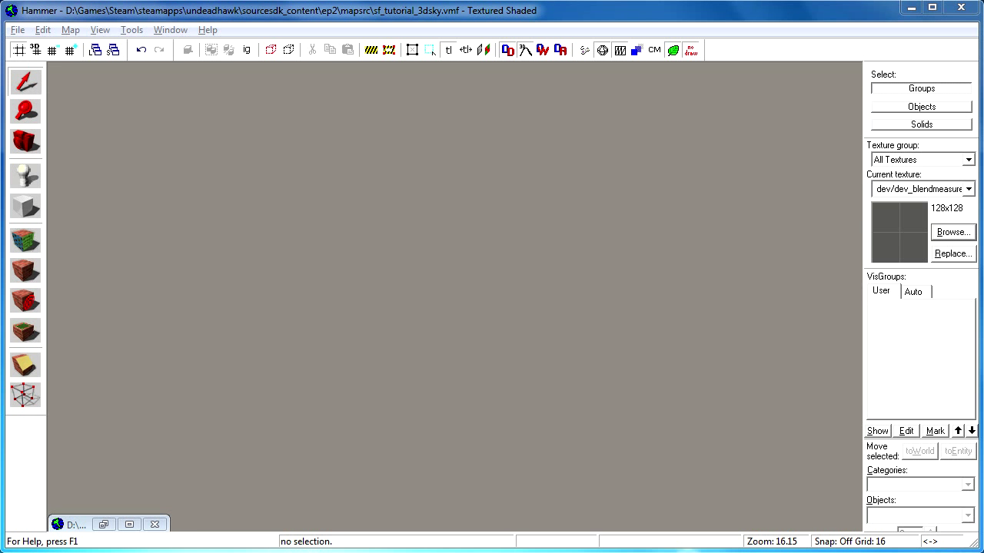
Restore the minimized map window in its four-view layout and examine the orange-walled room from outside and inside.
left_click(129, 524)
key("z")
key("s")
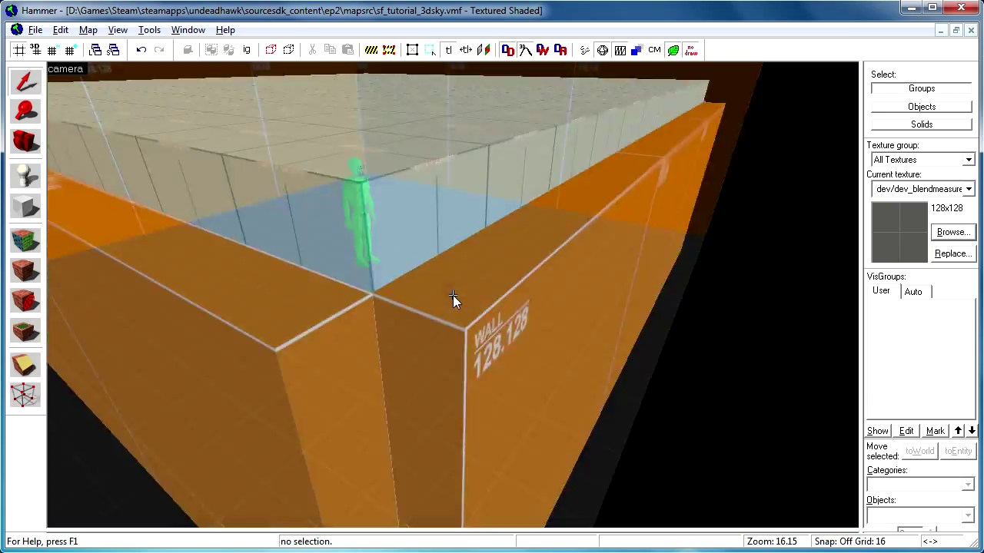
key("a")
key("w")
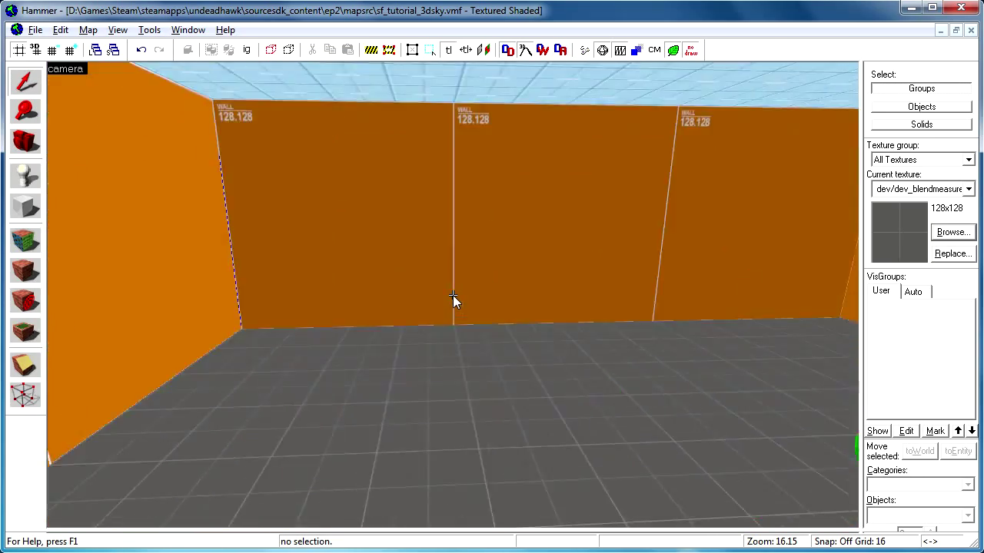
key("Up")
key("Down")
key("Left")
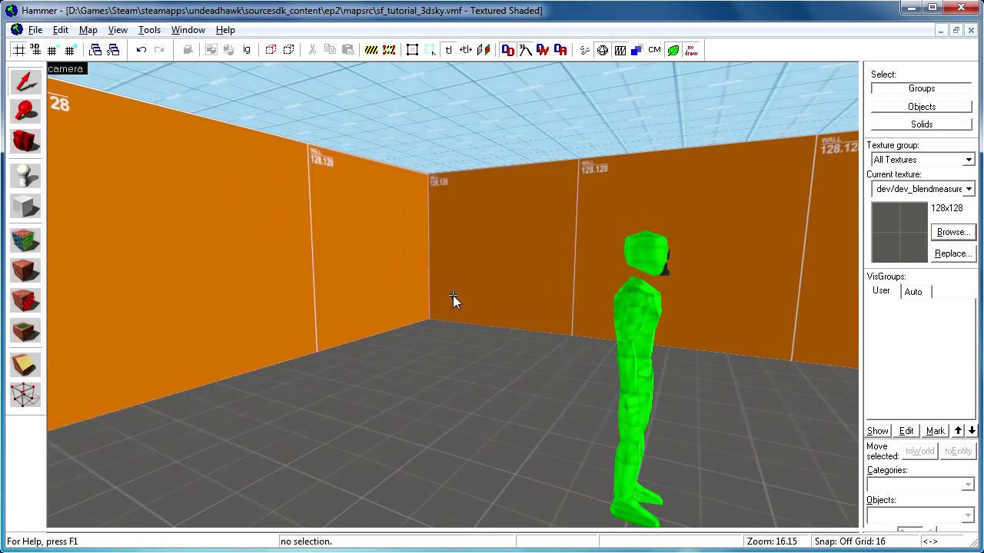
key("z")
key("shift+z")
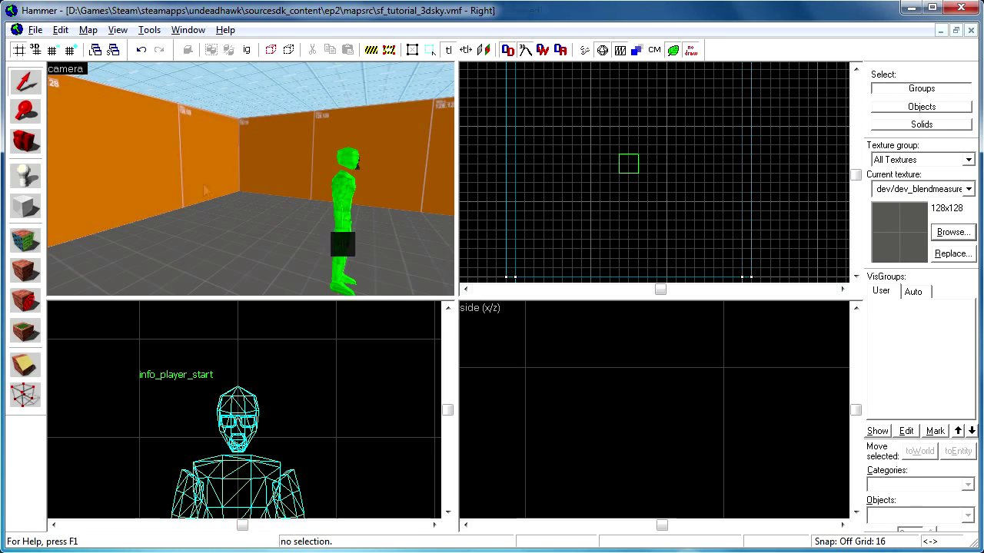
Place a sky_camera entity at the map origin, in the corner of the room.
left_click(29, 177)
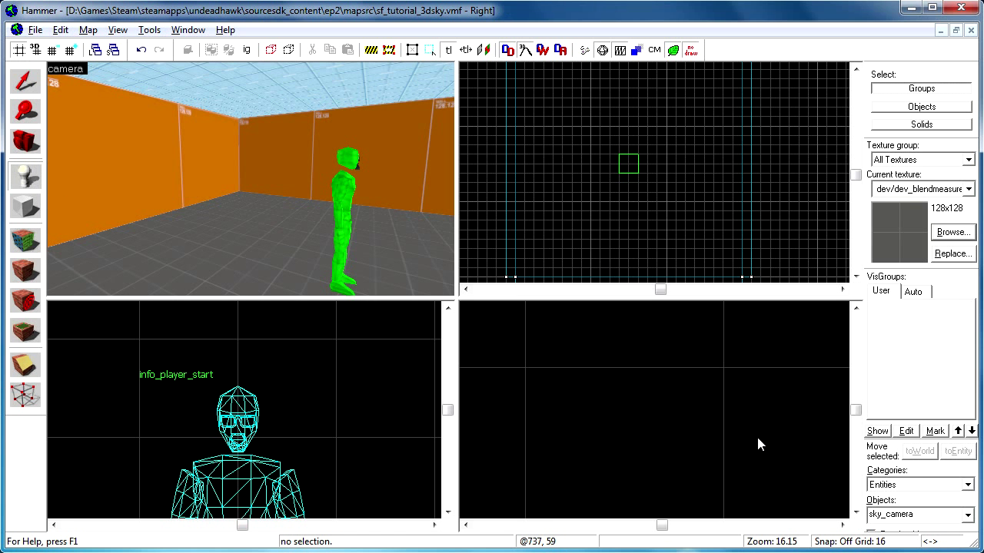
left_click_drag(920, 519, 867, 516)
scroll(694, 214, "down", 6)
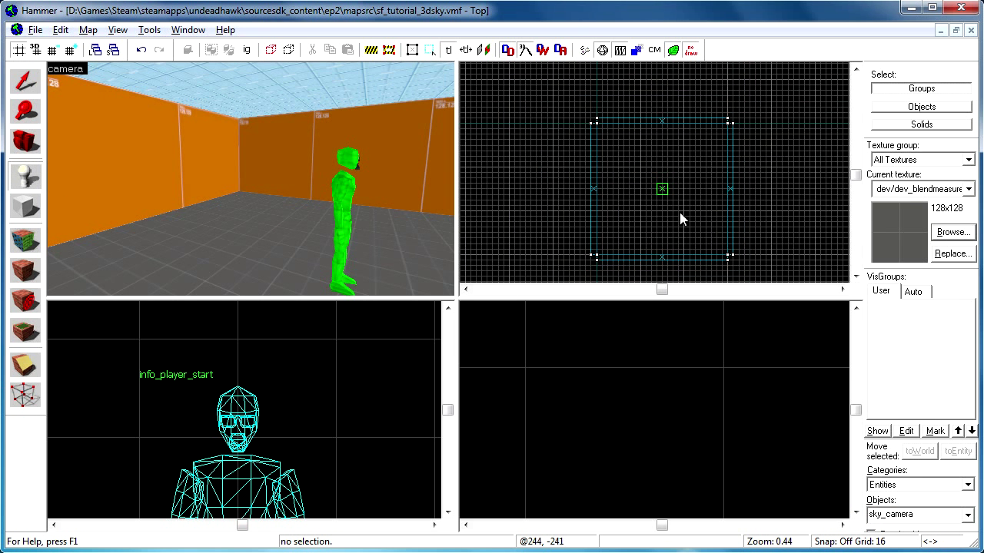
scroll(649, 196, "down", 2)
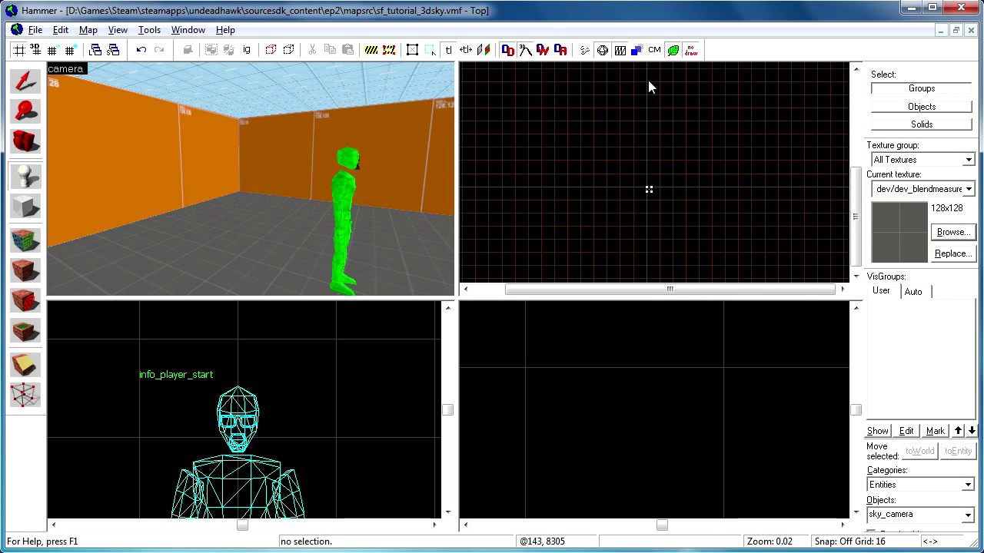
scroll(648, 82, "down", 2)
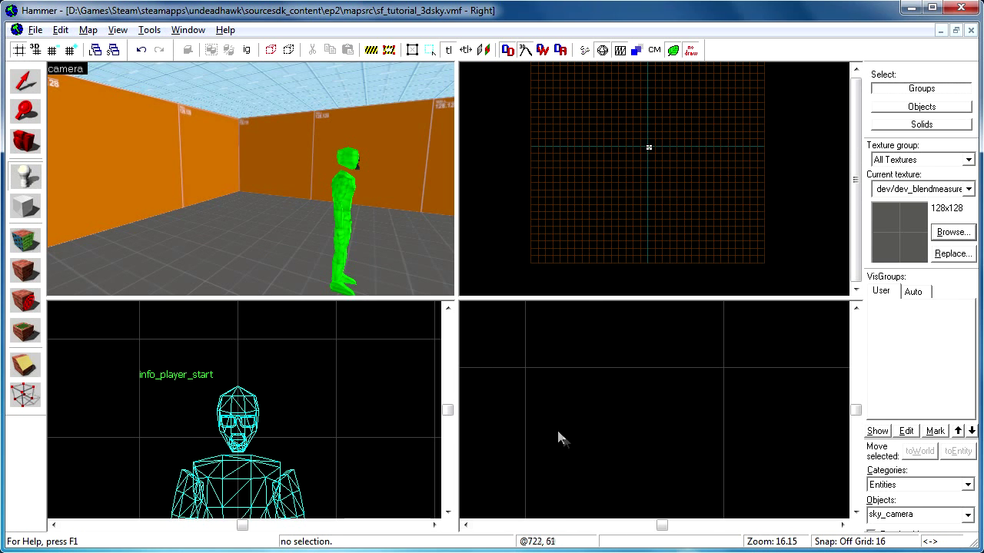
scroll(560, 438, "down", 2)
scroll(269, 416, "down", 6)
scroll(266, 419, "down", 7)
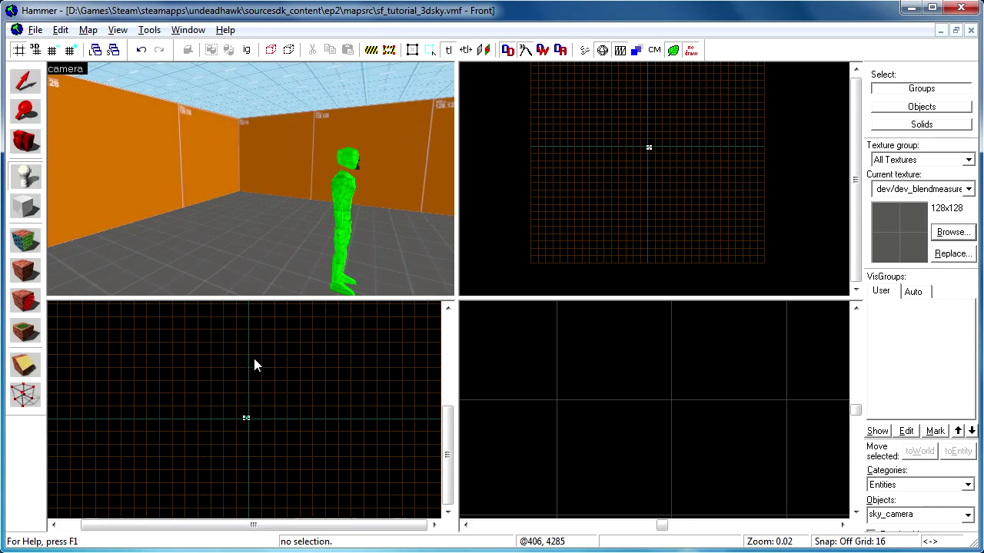
scroll(255, 419, "up", 10)
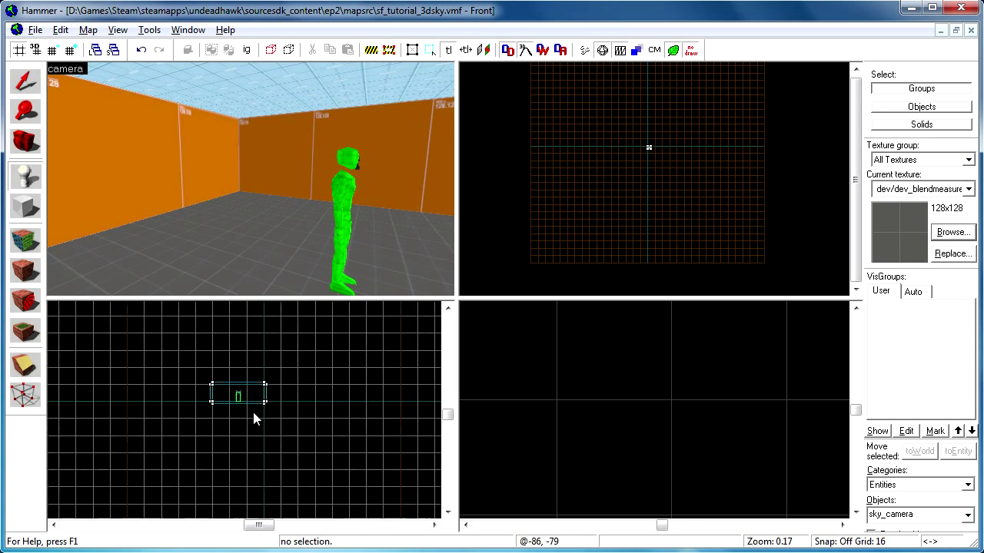
left_click(239, 393)
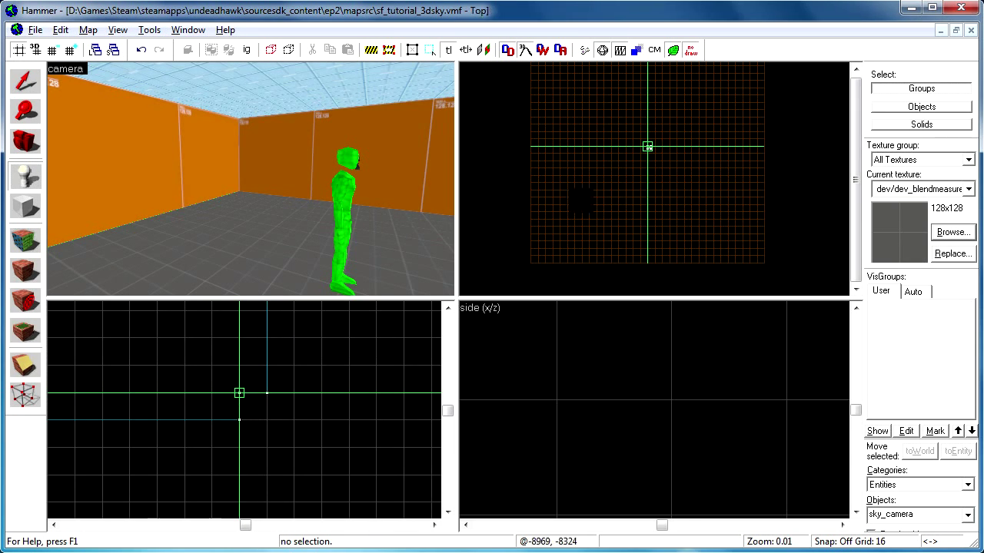
scroll(691, 119, "up", 6)
scroll(769, 123, "down", 2)
scroll(663, 90, "up", 8)
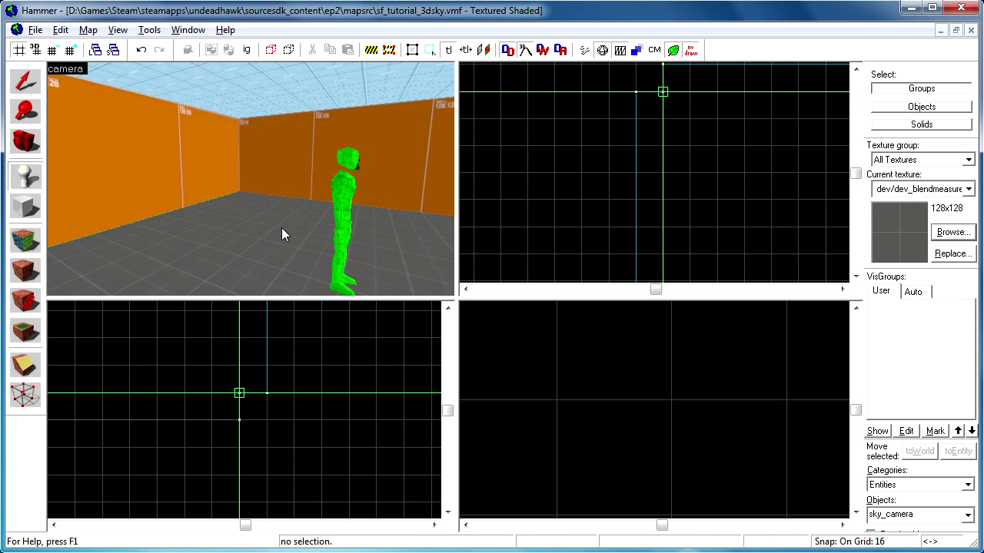
key("Return")
Check the 3D Skybox scale in the sky_camera's object properties, then close them without changes.
key("w")
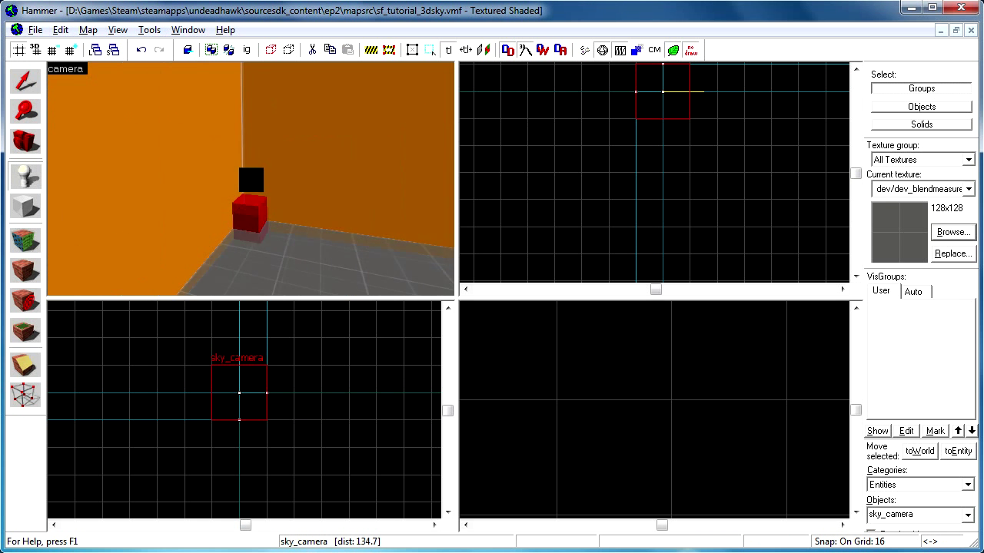
key("z")
left_click(27, 77)
double_click(244, 186)
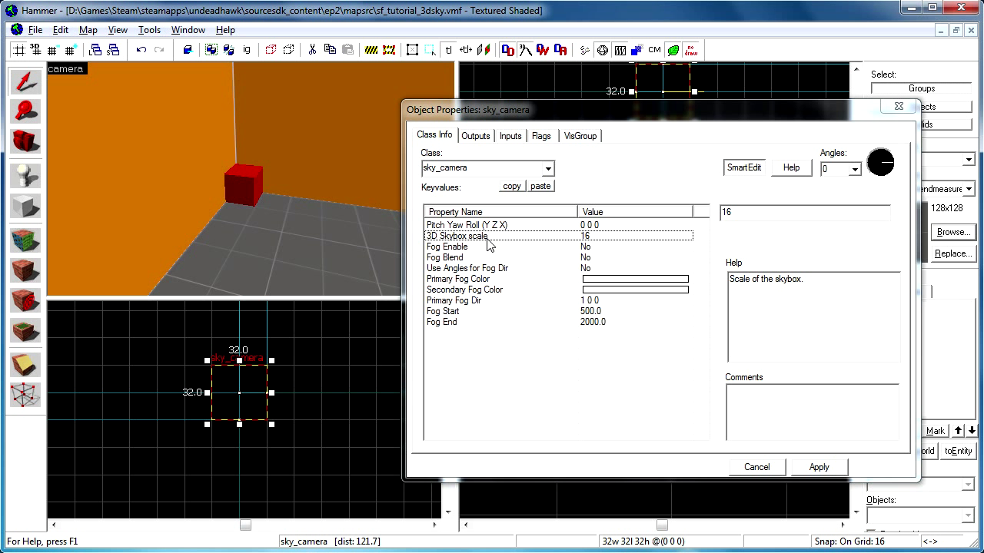
left_click(675, 230)
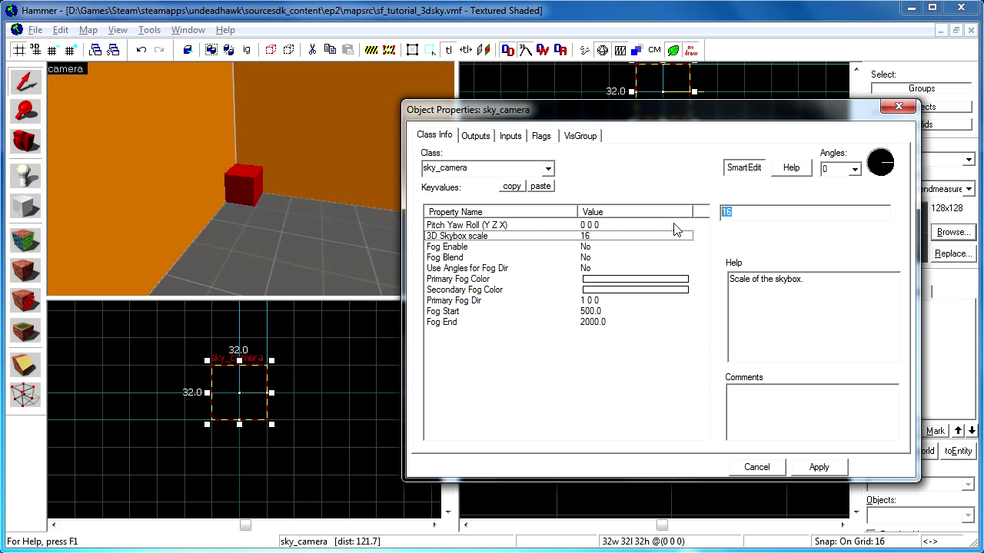
left_click(739, 471)
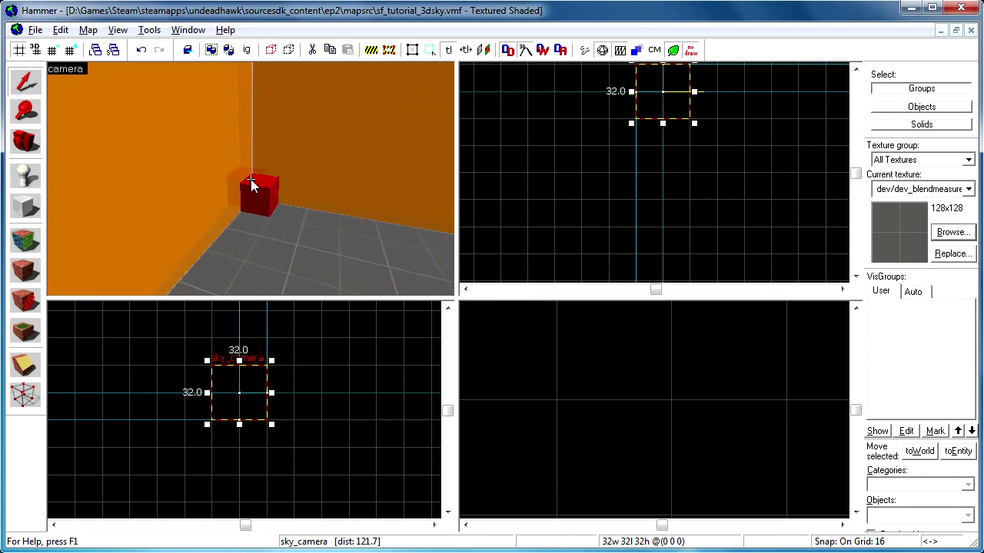
Copy the sky_camera and the room's four walls together about 528 units along X, beside the original room.
key("s")
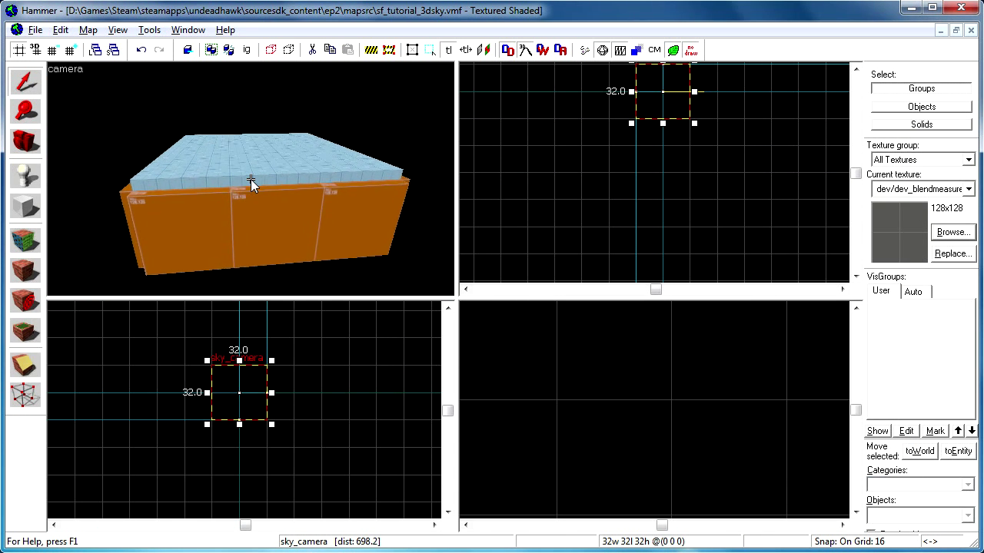
key("w")
key("w")
key("z")
left_click(171, 172, "ctrl")
left_click(239, 161, "ctrl")
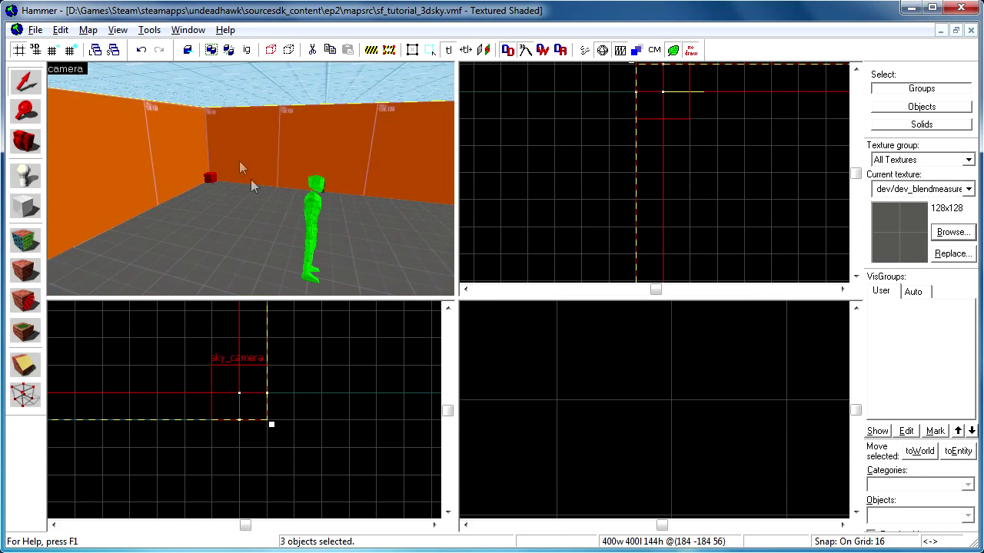
key("z")
left_click(250, 179, "ctrl")
left_click(250, 179, "ctrl")
key("s")
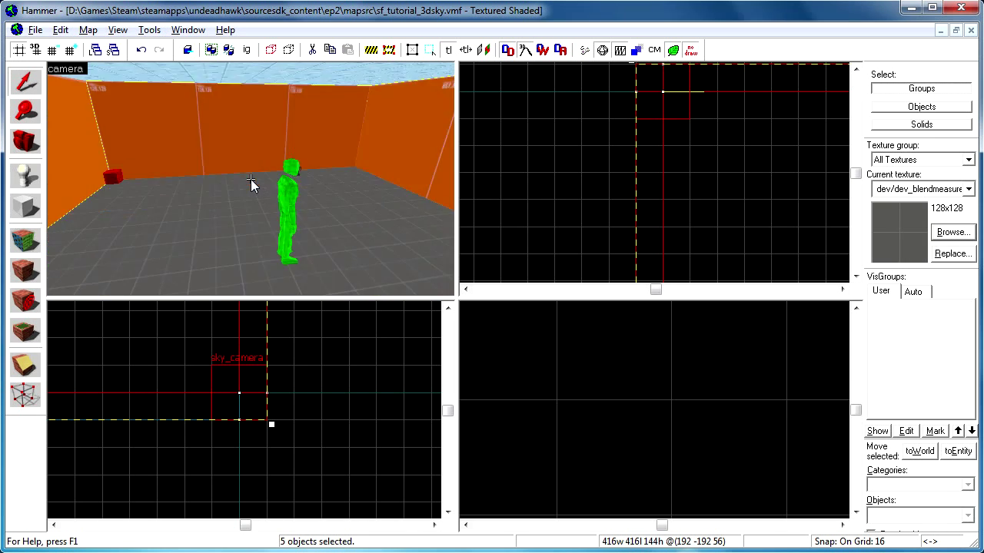
scroll(252, 179, "down", 3)
scroll(532, 147, "down", 5)
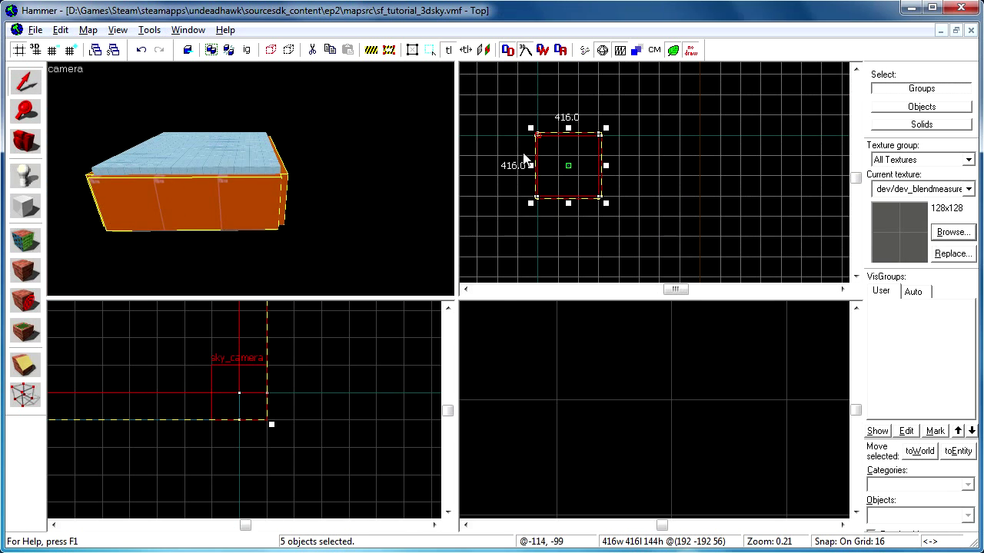
left_click_drag(580, 170, 664, 167, "shift")
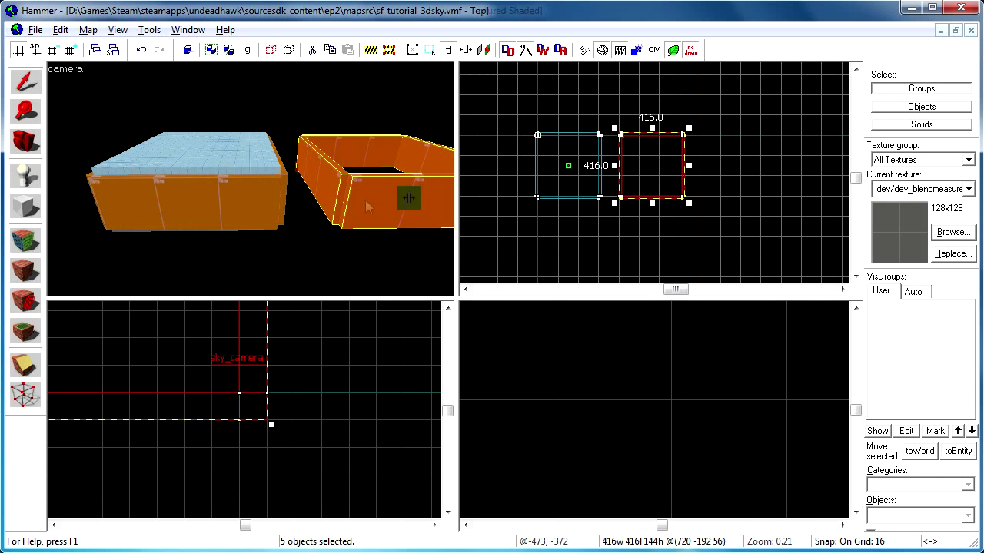
Delete the original sky_camera from the corner of the first room.
scroll(250, 180, "up", 12)
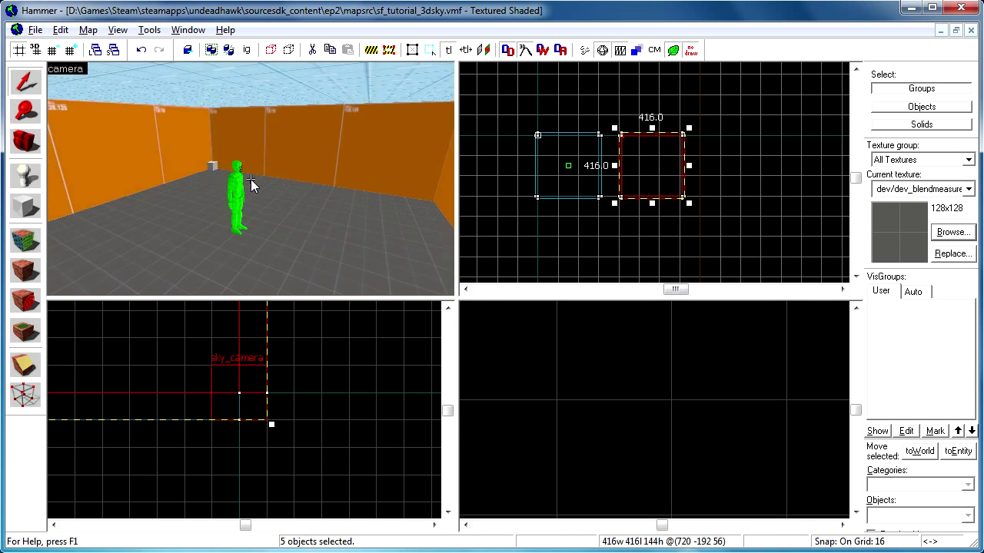
left_click(203, 167)
key("Escape")
Select the copied sky_camera with its four walls and enable scale texture locking.
scroll(251, 179, "down", 10)
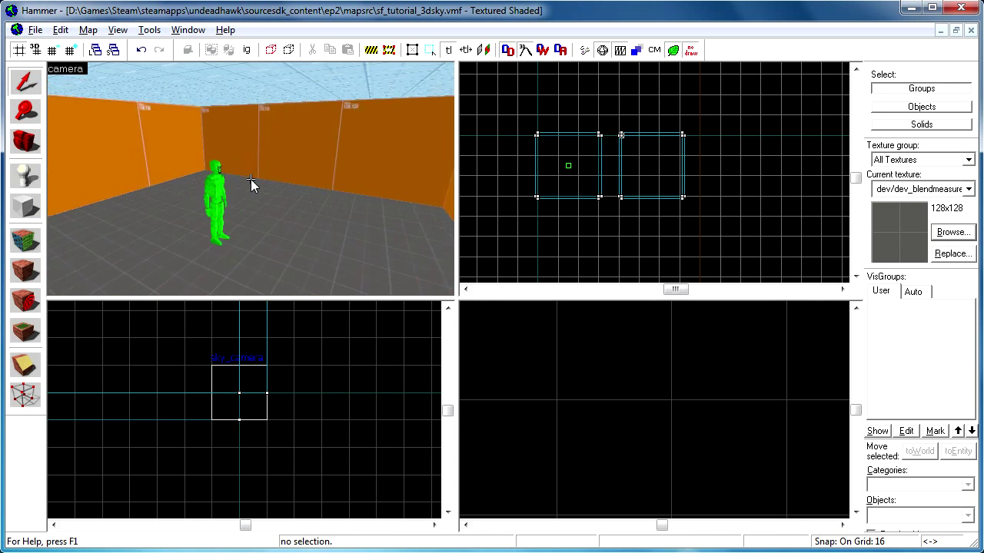
scroll(251, 179, "up", 4)
left_click(226, 177)
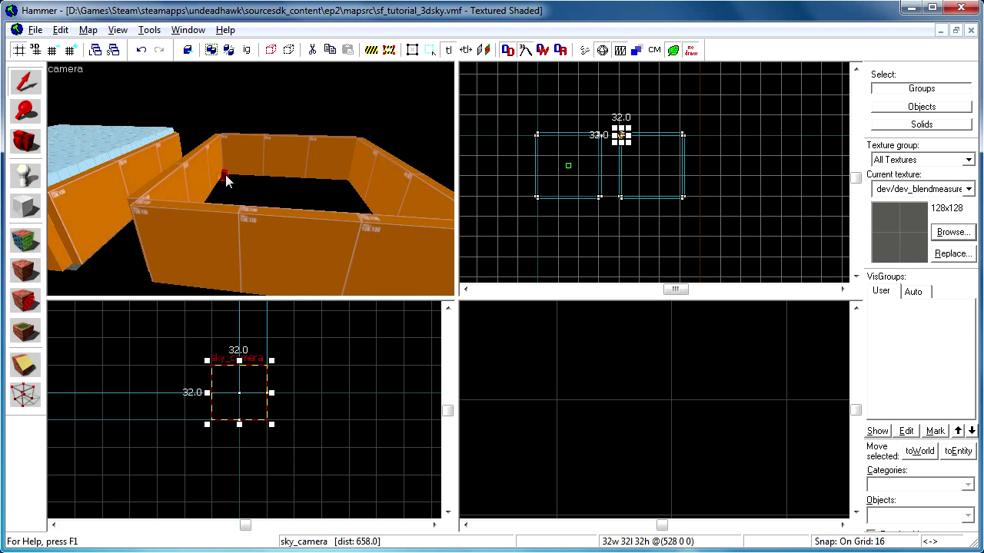
left_click(211, 228, "ctrl")
left_click(212, 228, "ctrl")
left_click(371, 171, "ctrl")
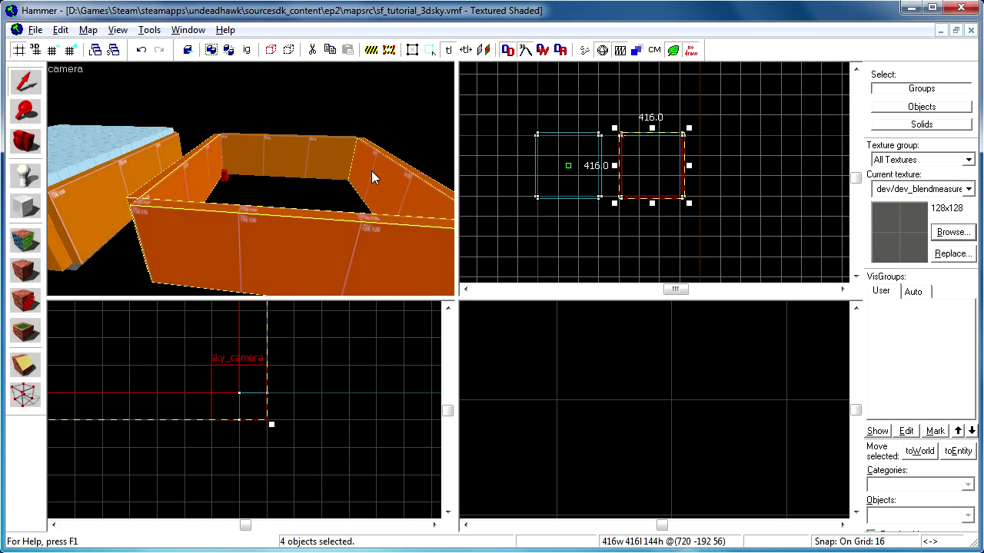
left_click(331, 160, "ctrl")
key("z")
key("a")
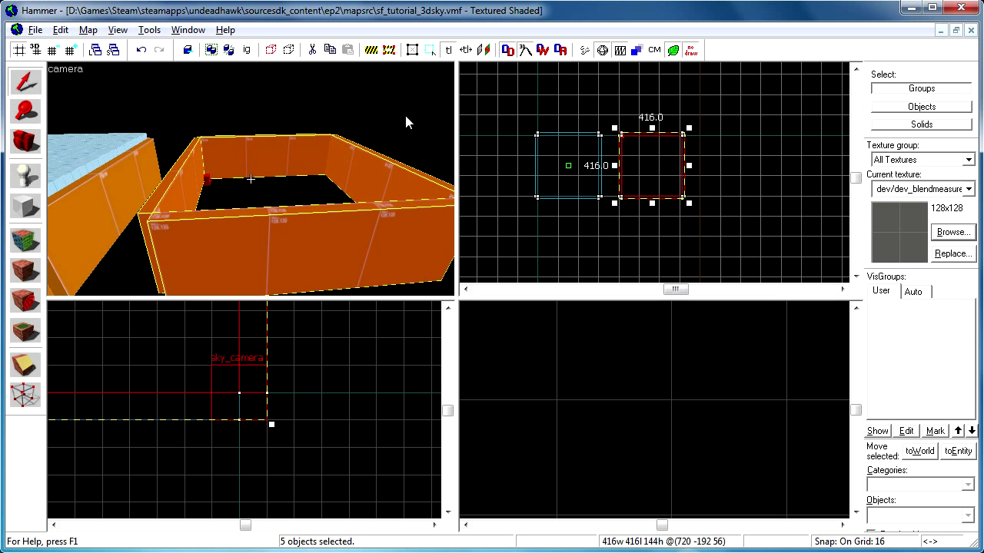
left_click(467, 51)
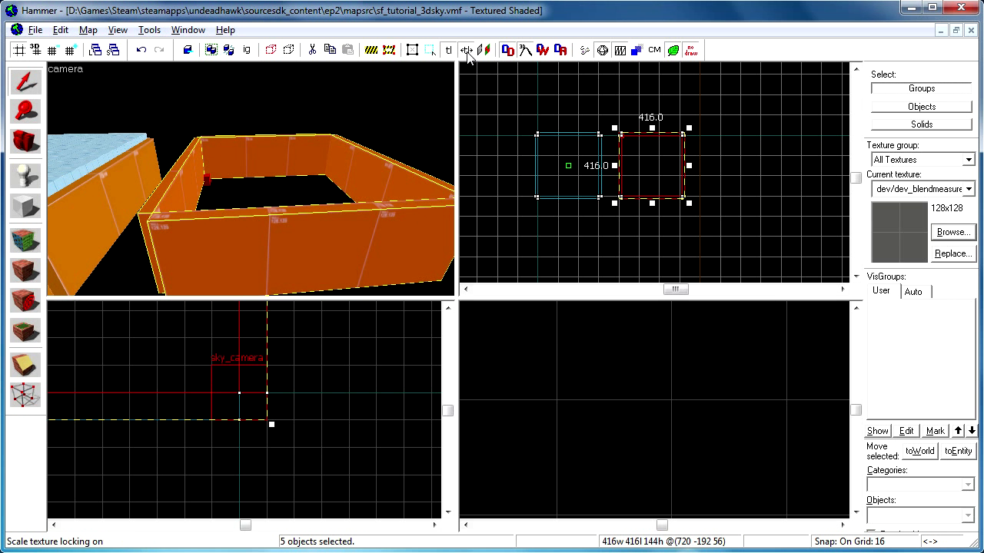
Scale the selected sky_camera and walls by .0625 on X, Y and Z using Transform.
left_click(149, 30)
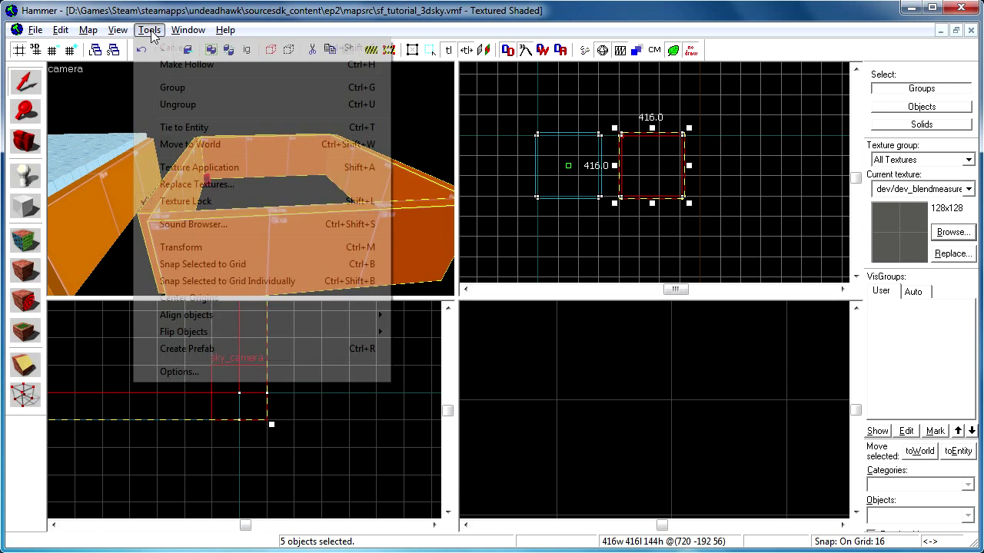
left_click(183, 247)
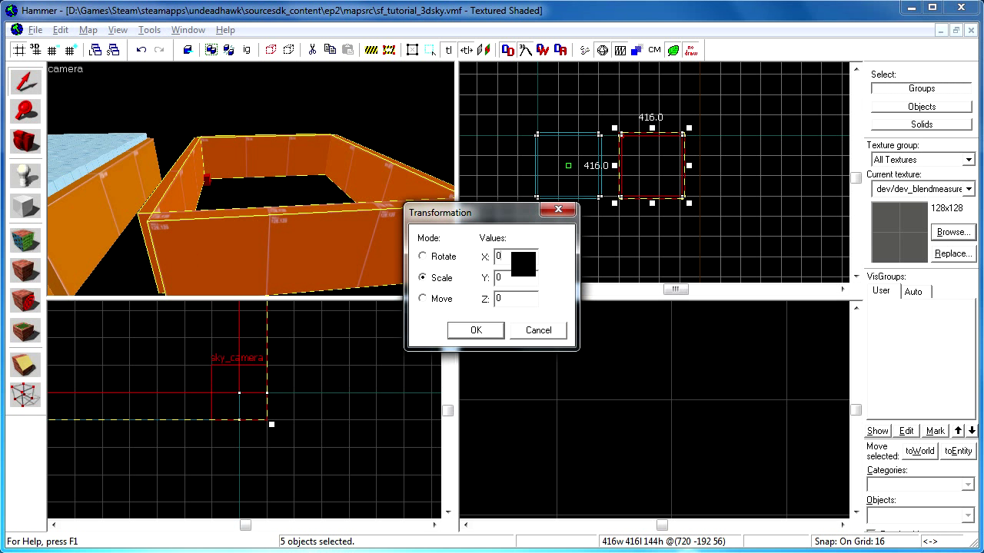
left_click_drag(518, 259, 454, 251)
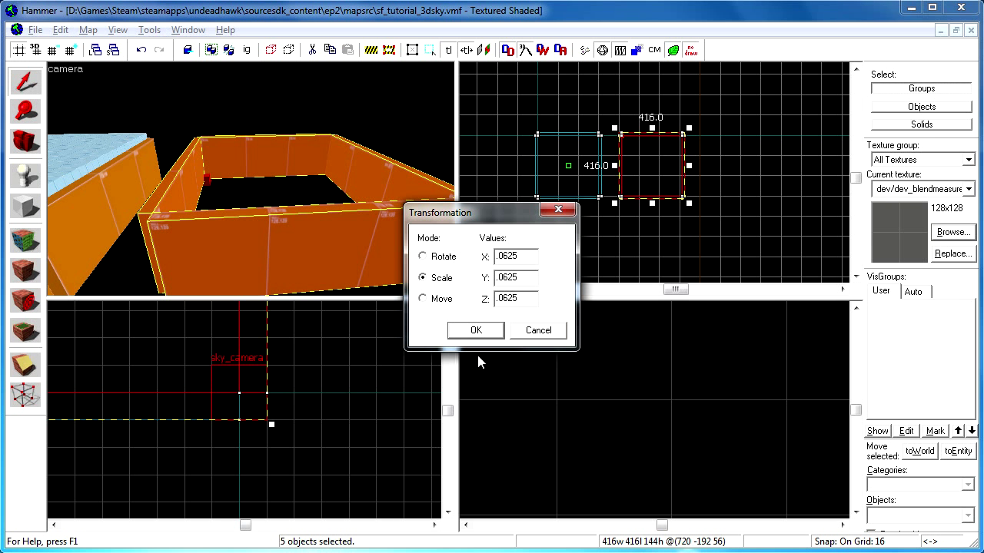
left_click(478, 331)
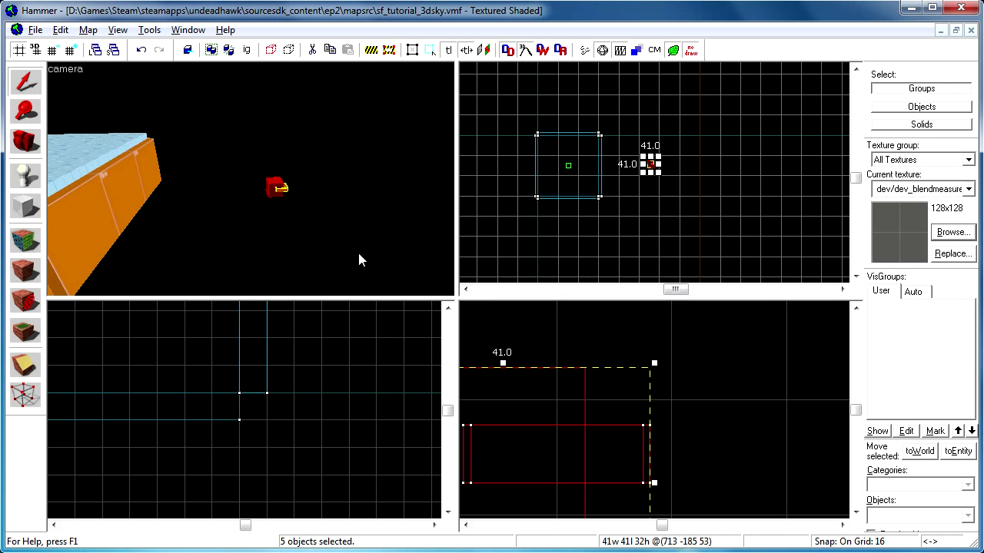
Remove the copied sky_camera from the selection, keeping only the four scaled-down walls selected.
key("z")
key("w")
scroll(251, 182, "up", 5)
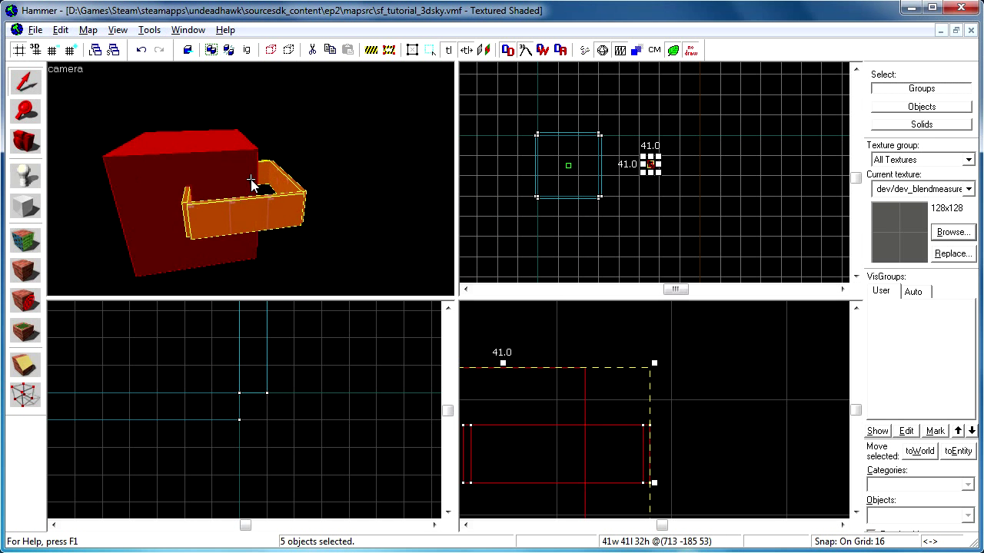
scroll(251, 182, "up", 10)
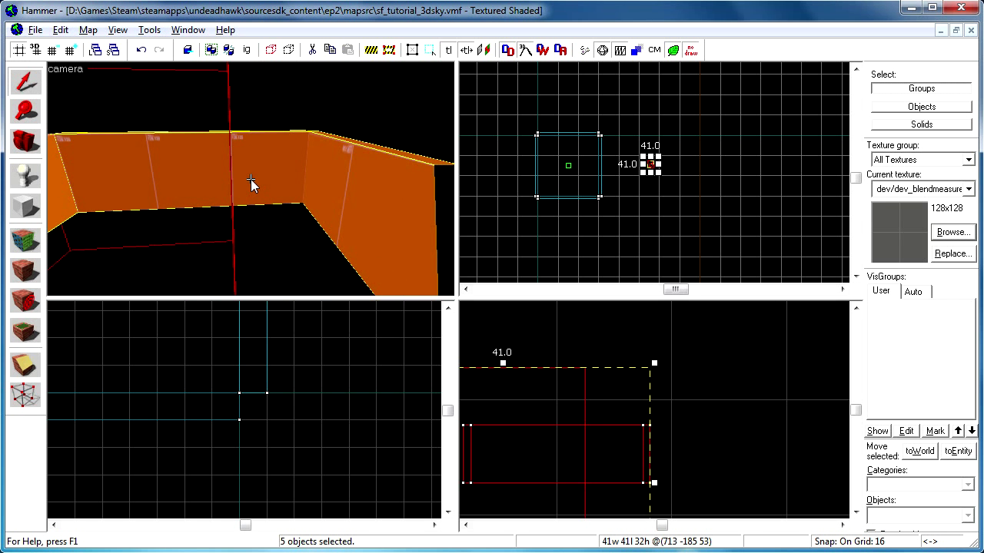
scroll(251, 182, "down", 10)
scroll(251, 183, "up", 5)
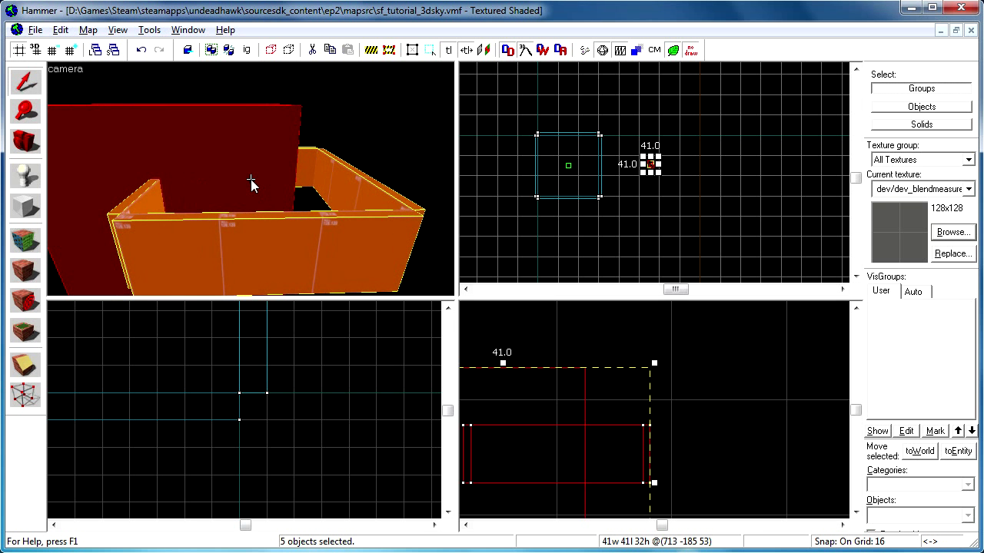
left_click(230, 158, "ctrl")
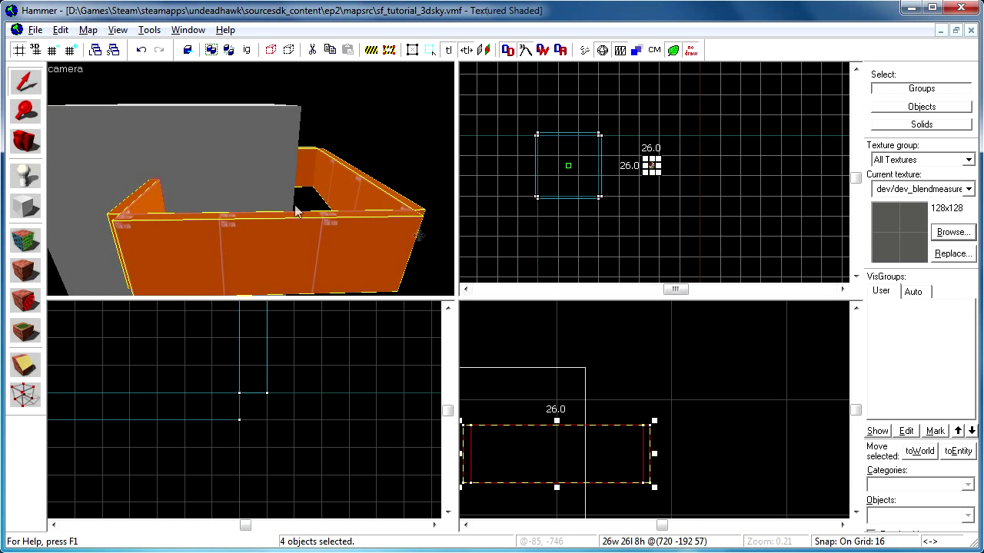
Create a new visgroup named "skybox reference" from the properties of the four selected walls.
scroll(251, 180, "down", 6)
key("w")
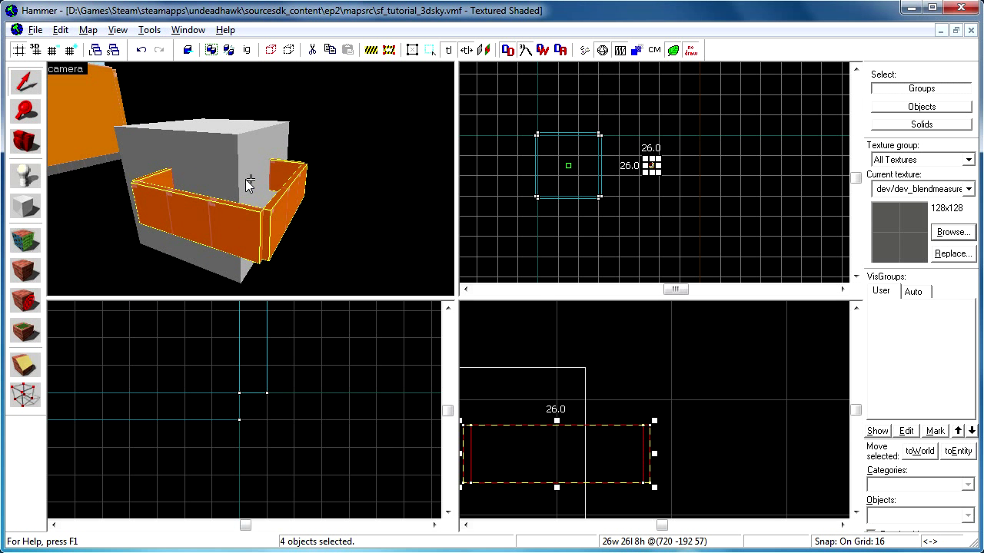
key("alt+Return")
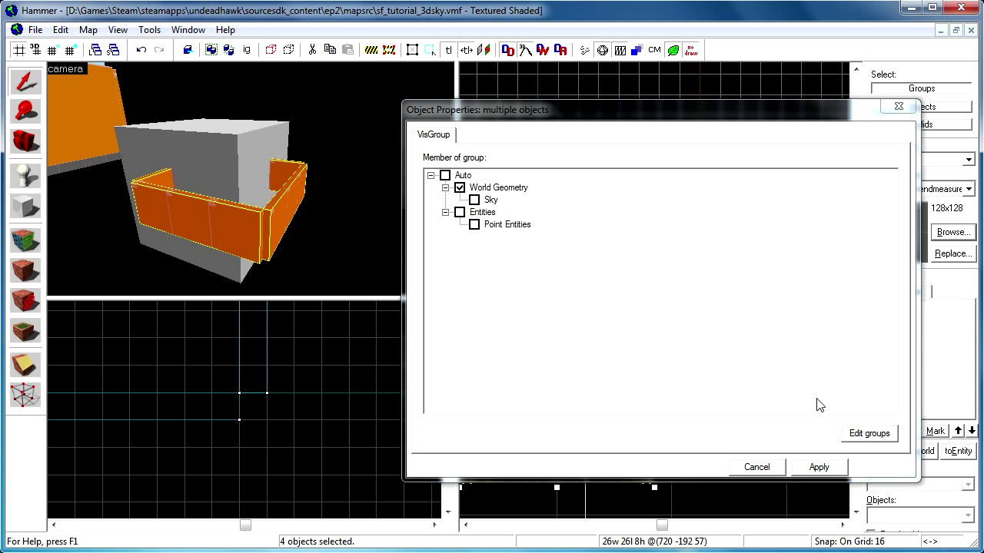
left_click(868, 435)
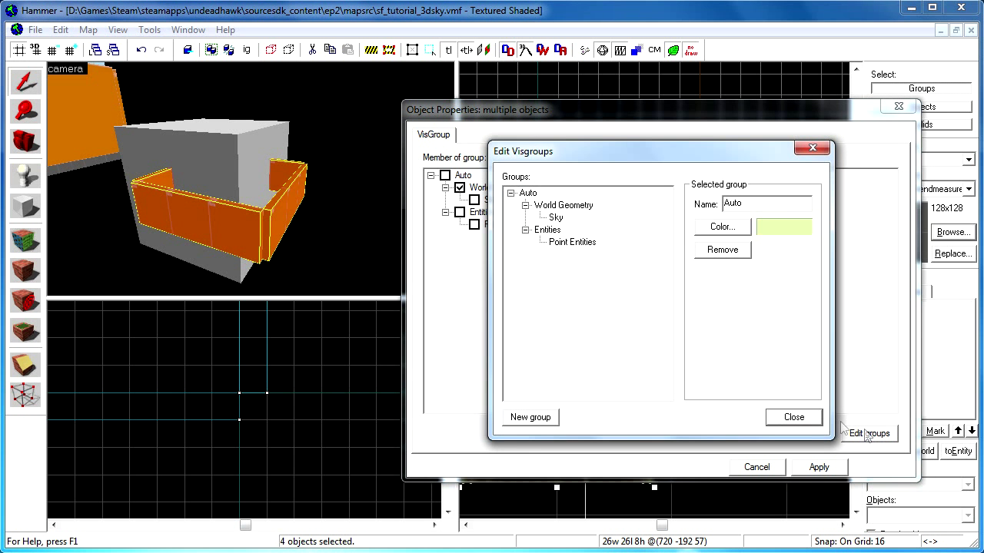
left_click(538, 418)
left_click(540, 255)
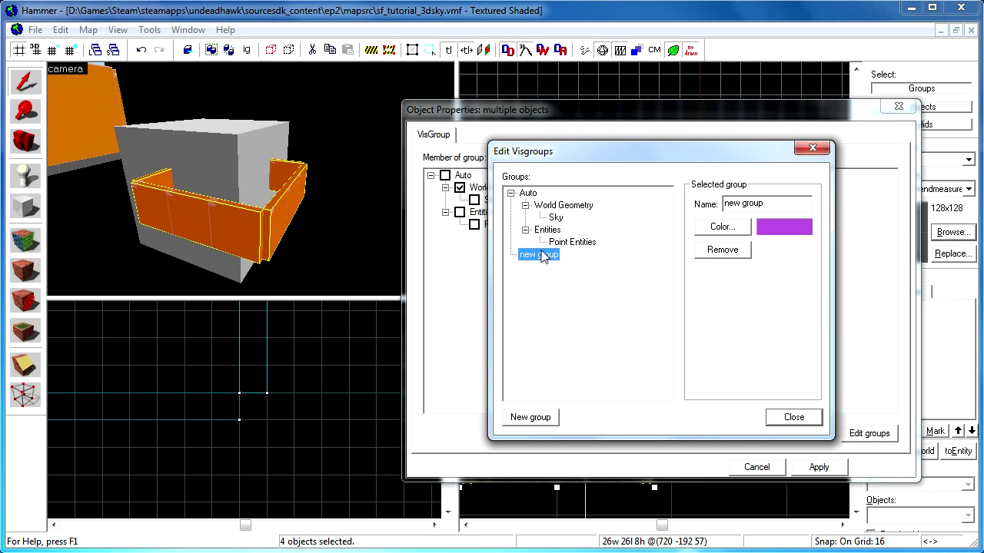
left_click_drag(784, 204, 699, 206)
type("skybox reference")
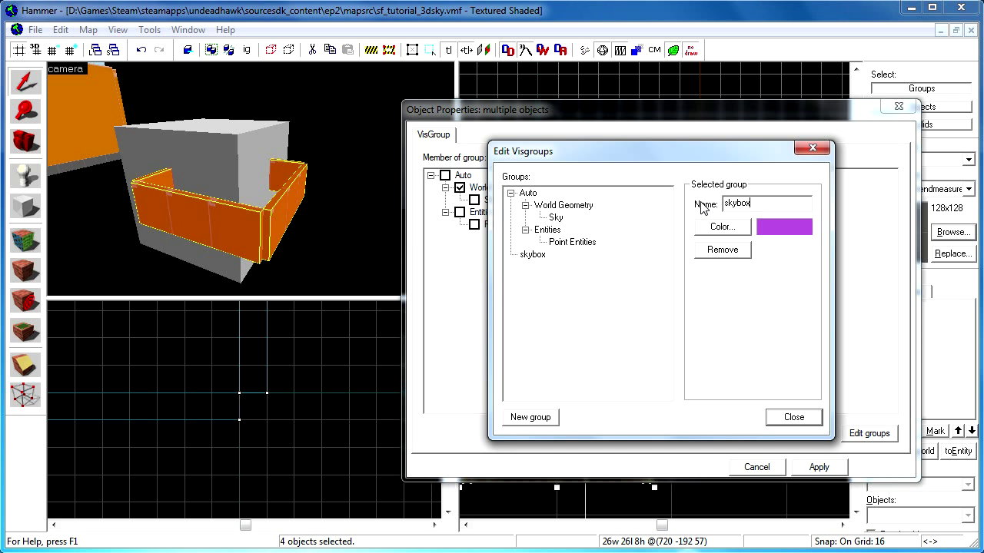
left_click(795, 418)
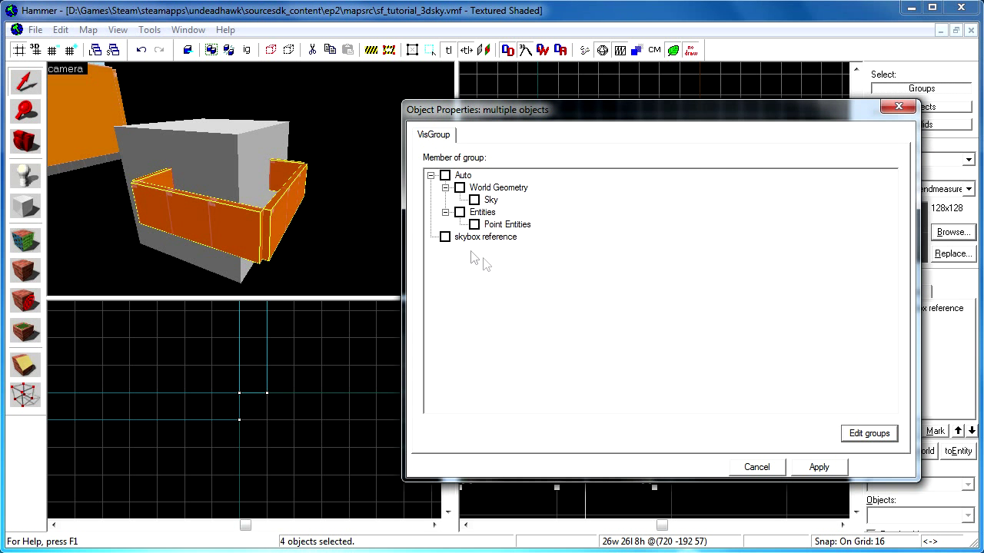
Assign the four scaled-down walls to the skybox reference visgroup and close their properties.
left_click(444, 238)
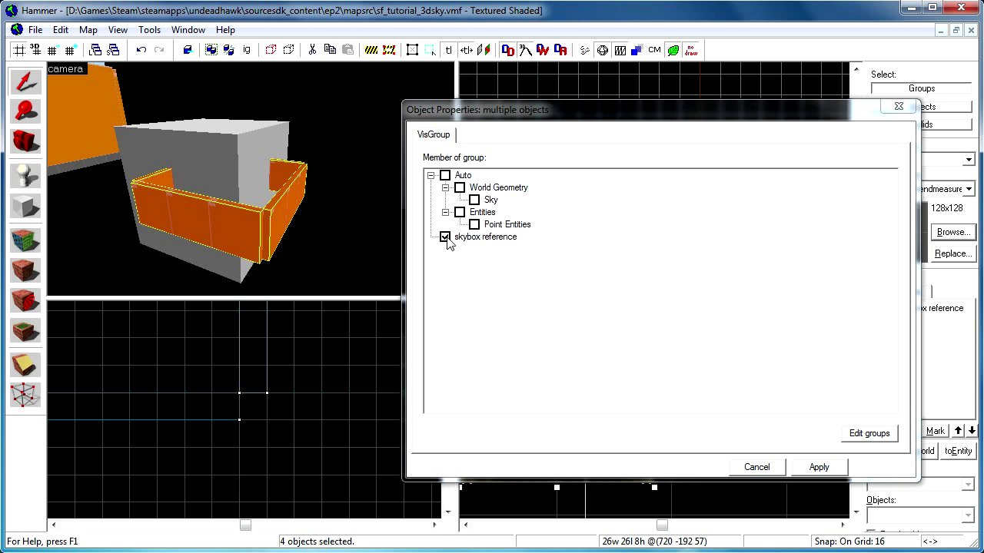
left_click(817, 467)
left_click(899, 106)
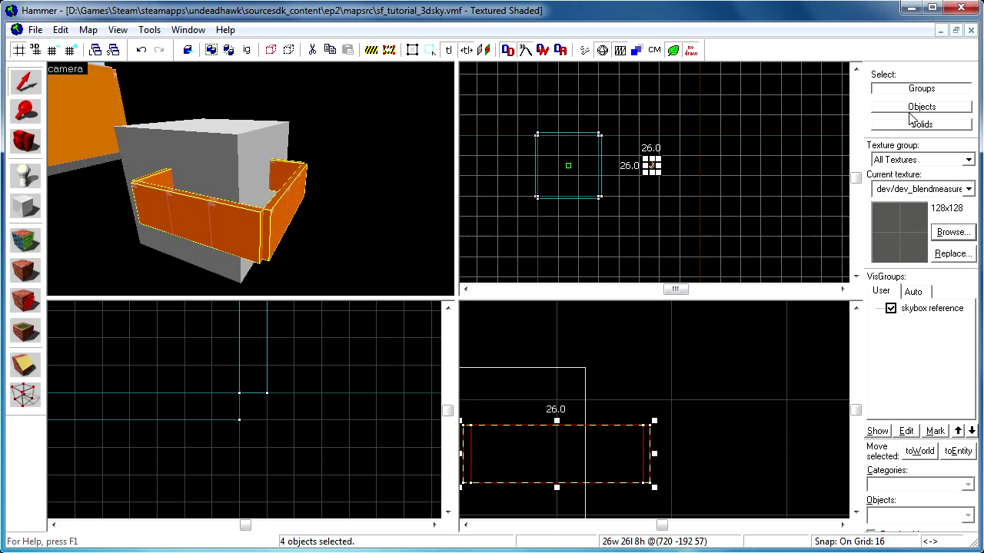
Toggle the visibility of the skybox reference visgroup off and on to check which walls it controls.
left_click(887, 292)
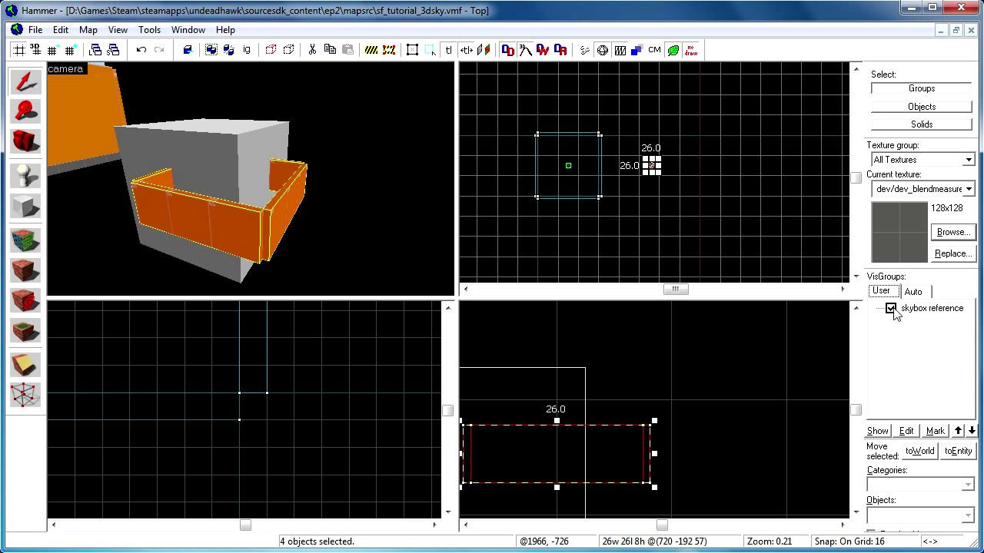
left_click(891, 308)
left_click(890, 308)
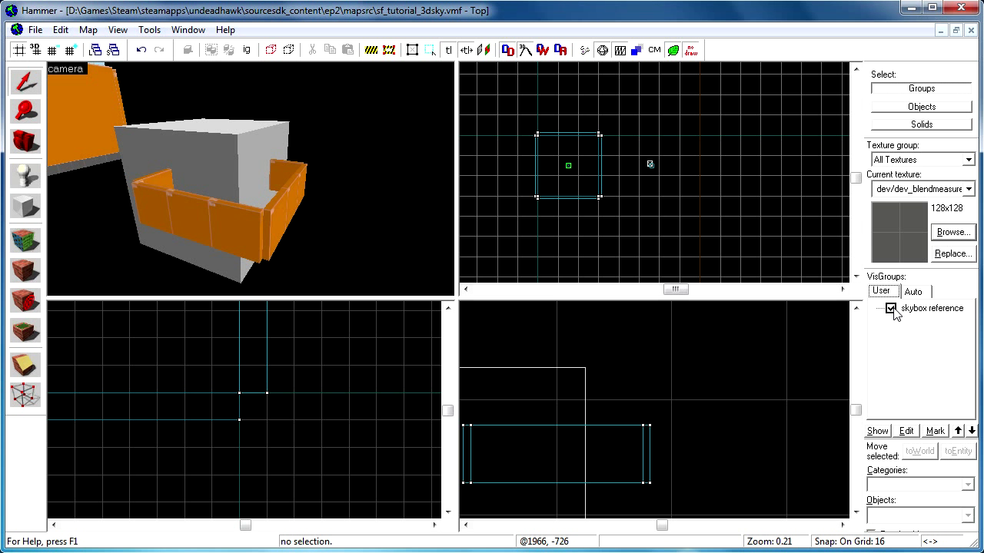
left_click(893, 307)
left_click(892, 308)
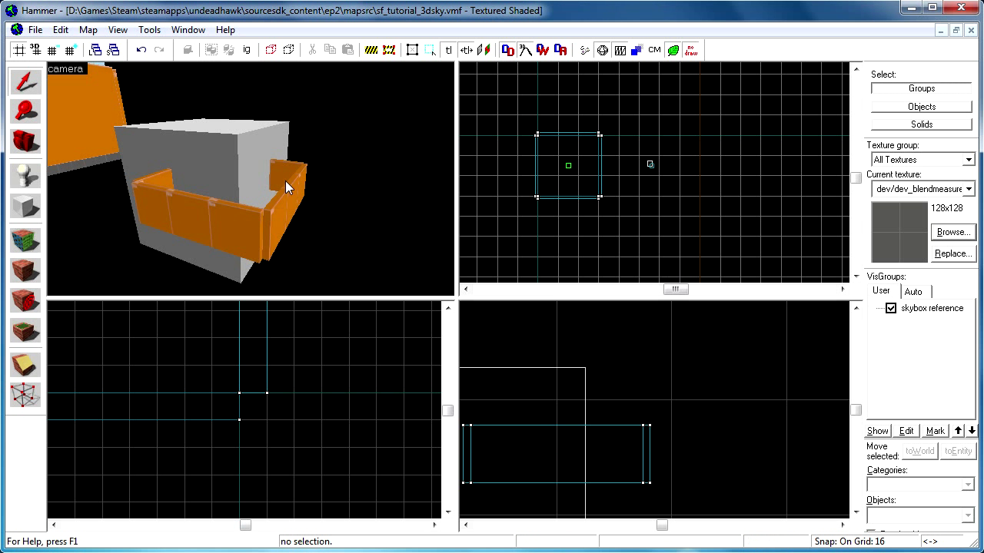
Create a block about 8 wide, 12 long and 8 high against the outside of the scaled-down walls, raised to start near their top edge.
key("z")
key("a")
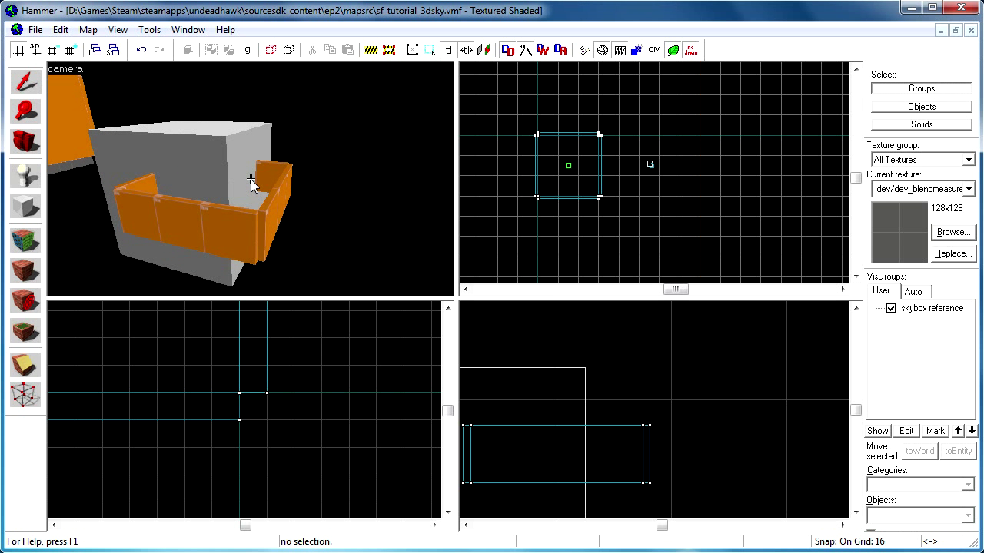
left_click_drag(251, 182, 215, 183)
left_click(14, 208)
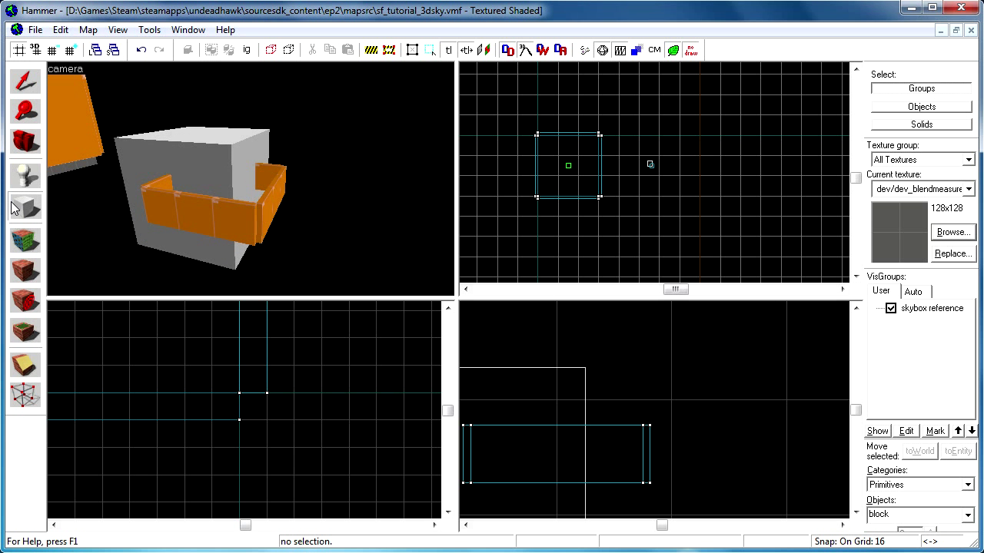
scroll(649, 164, "down", 3)
scroll(650, 165, "up", 5)
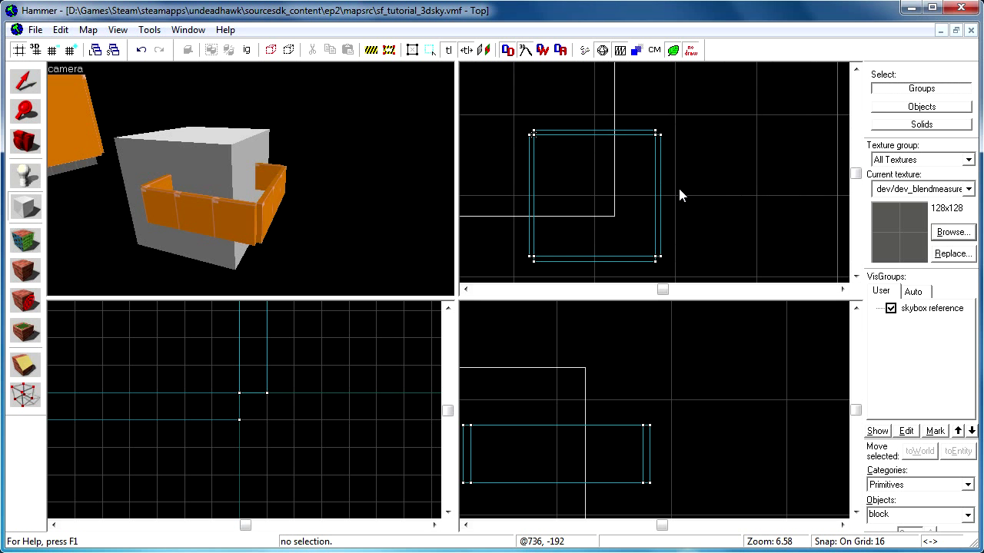
left_click_drag(675, 197, 723, 125)
left_click_drag(701, 164, 683, 186)
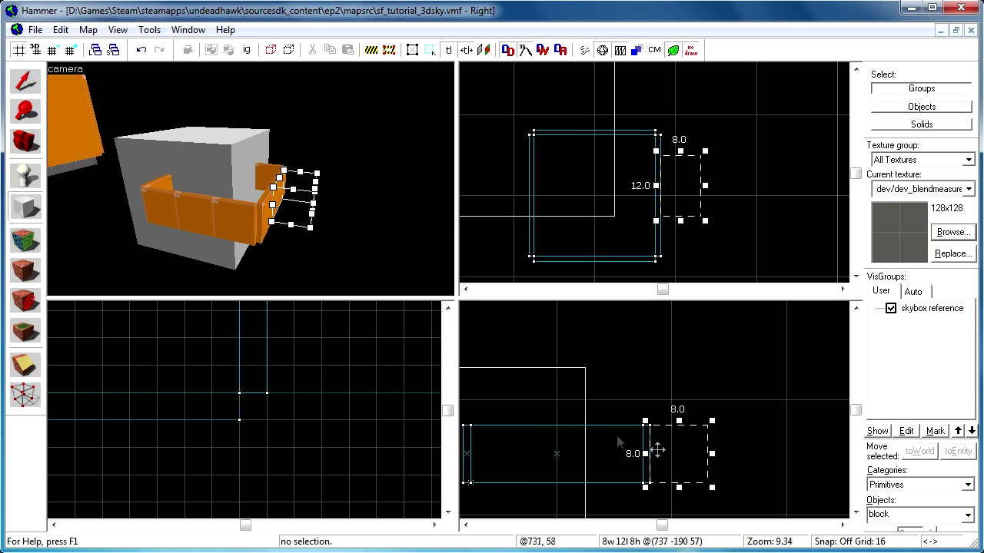
left_click_drag(680, 457, 684, 408)
key("Return")
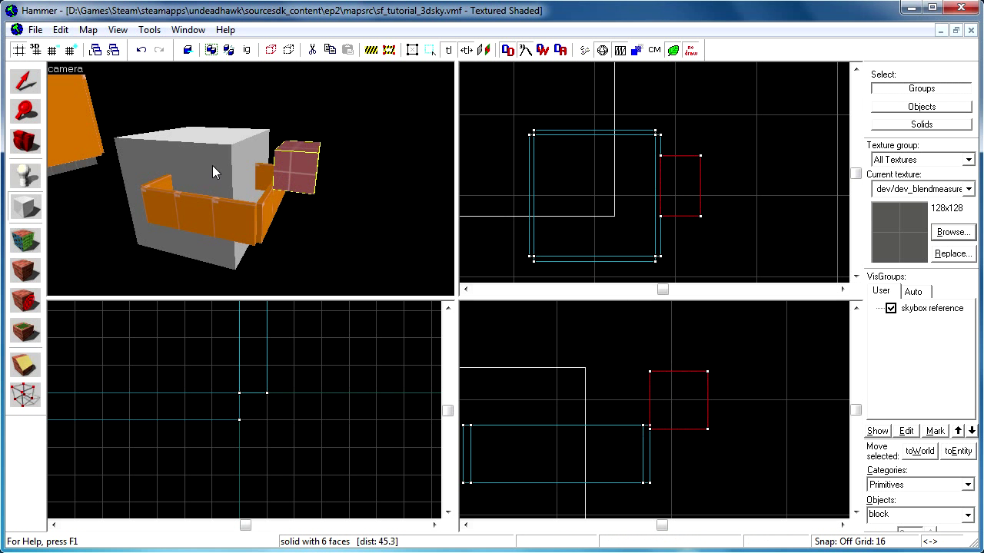
Set the texture scale on all faces of the small block to 0.02 on X and Y.
key("z")
key("w")
key("z")
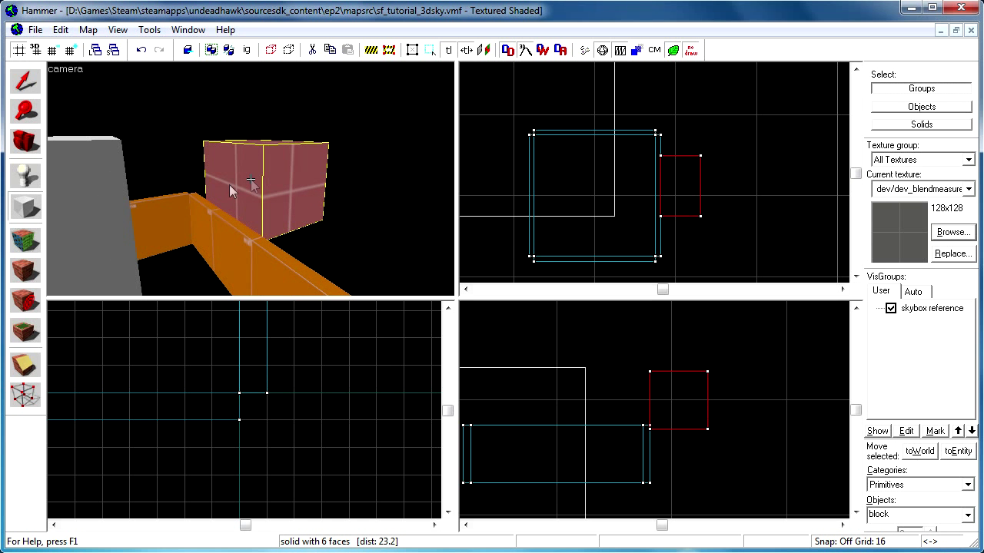
left_click(25, 241)
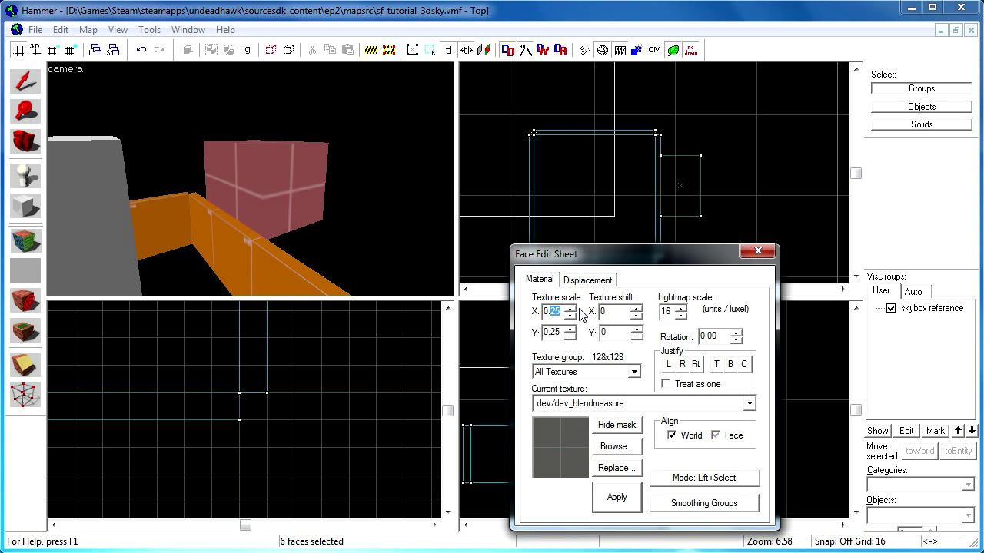
left_click_drag(550, 332, 584, 338)
left_click(625, 499)
key("z")
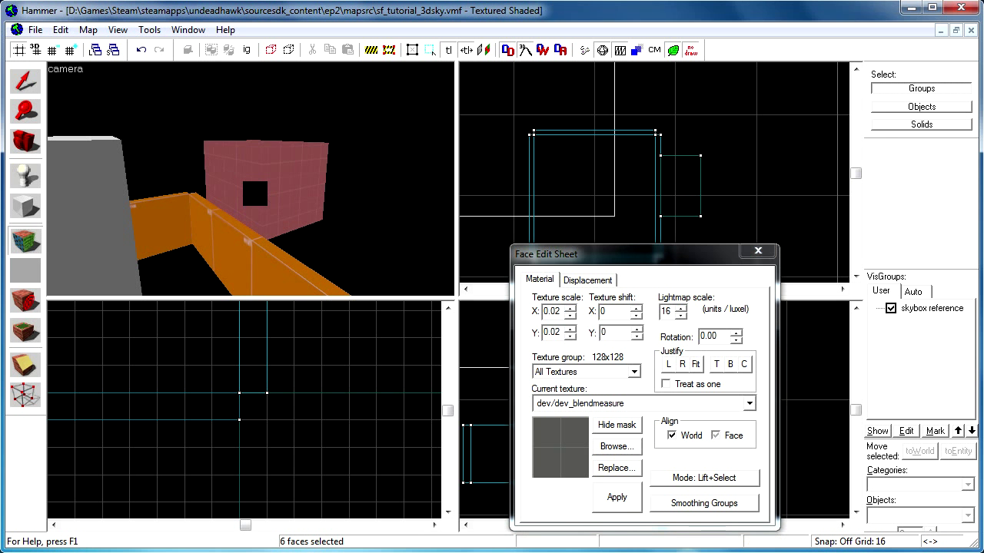
key("w")
key("s")
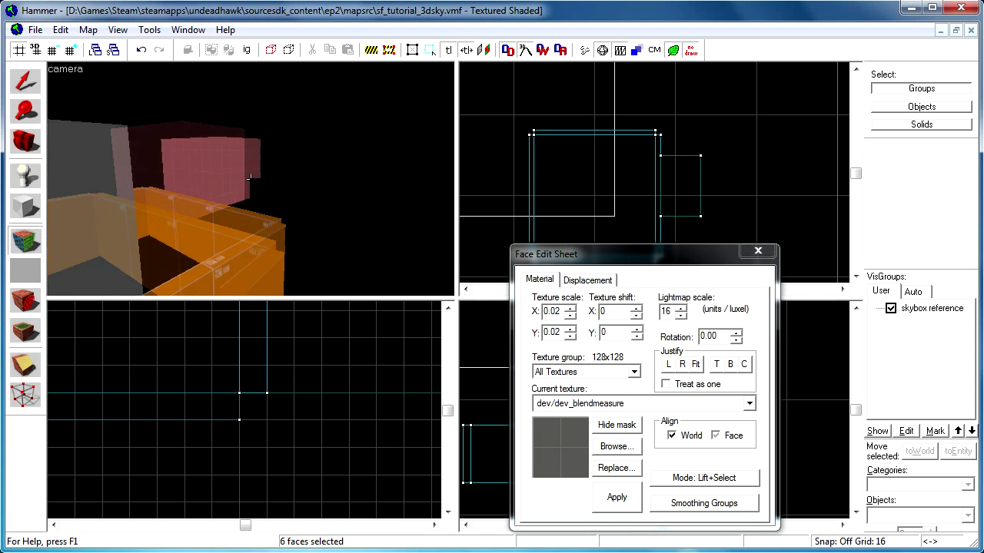
key("z")
left_click(757, 254)
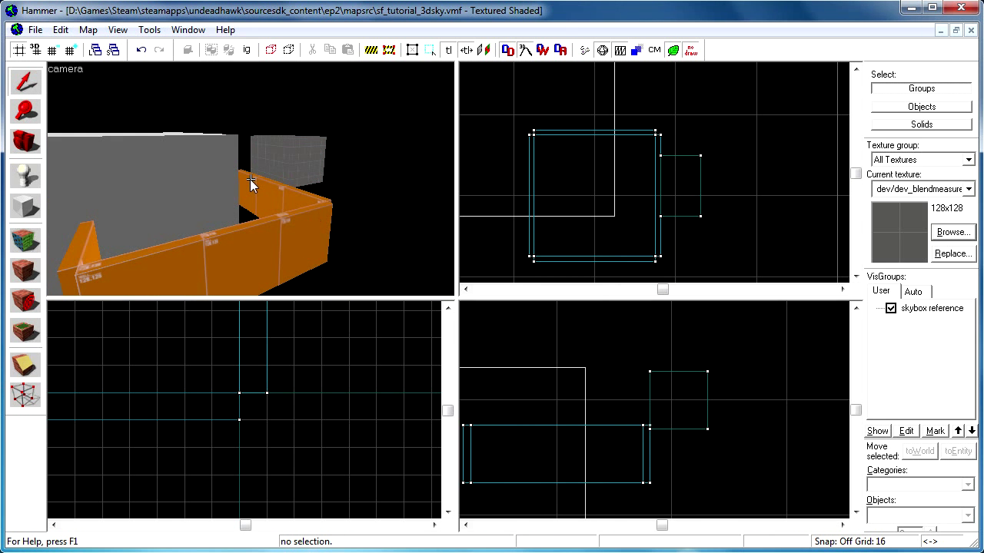
Choose tools/toolsskybox as the current texture for new blocks.
key("s")
left_click(25, 206)
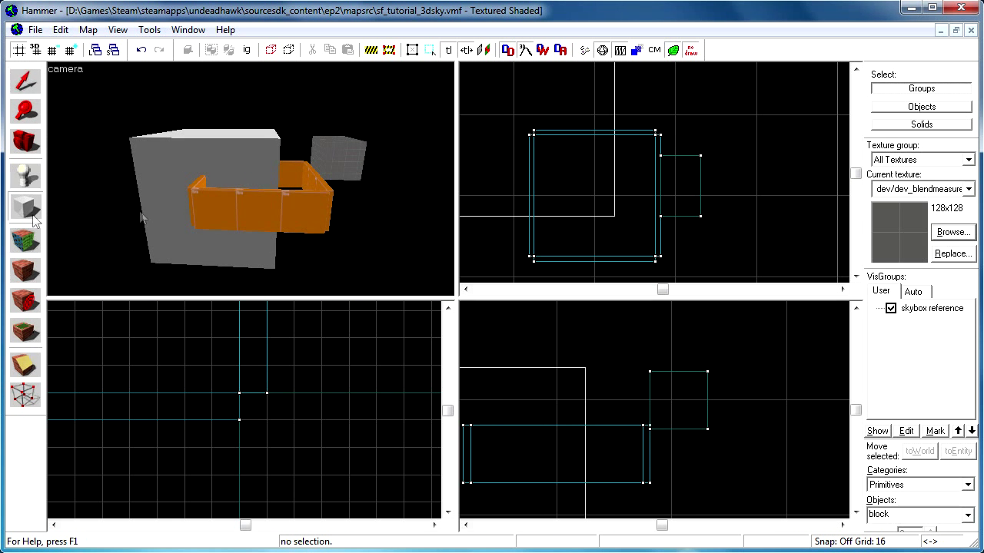
key("s")
left_click(951, 232)
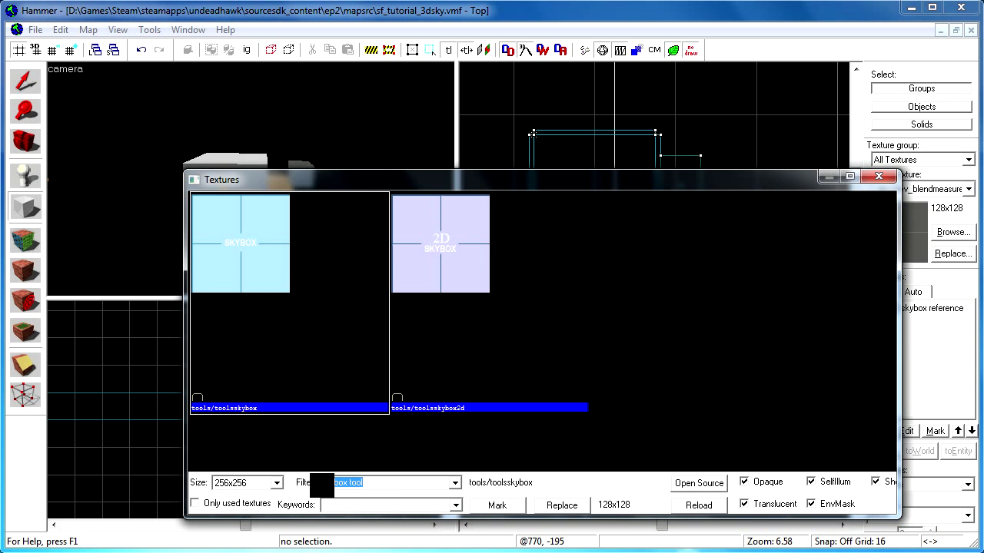
left_click(276, 311)
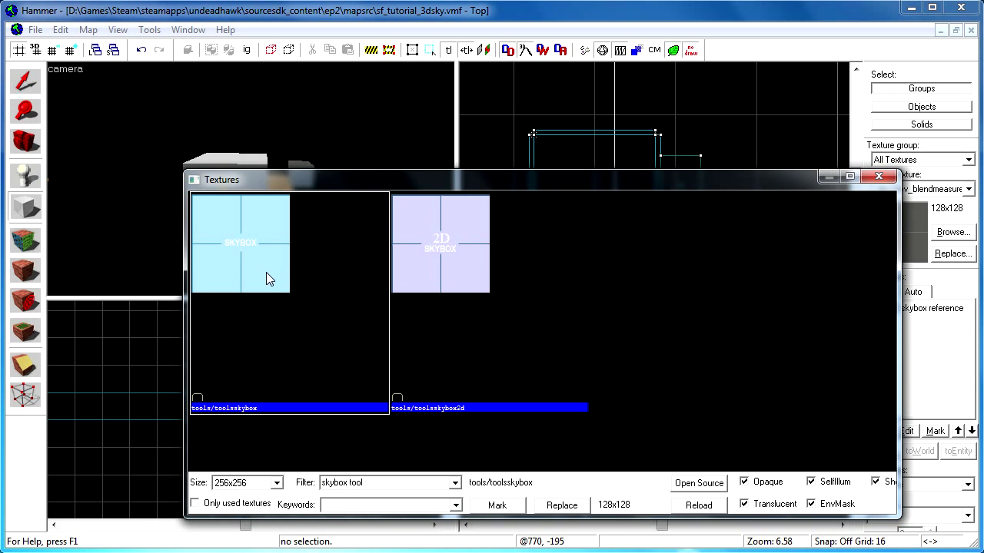
double_click(266, 272)
Create a toolsskybox block about 38 wide, 30 long and 21 high enclosing the scaled-down walls and the small block.
scroll(677, 160, "down", 3)
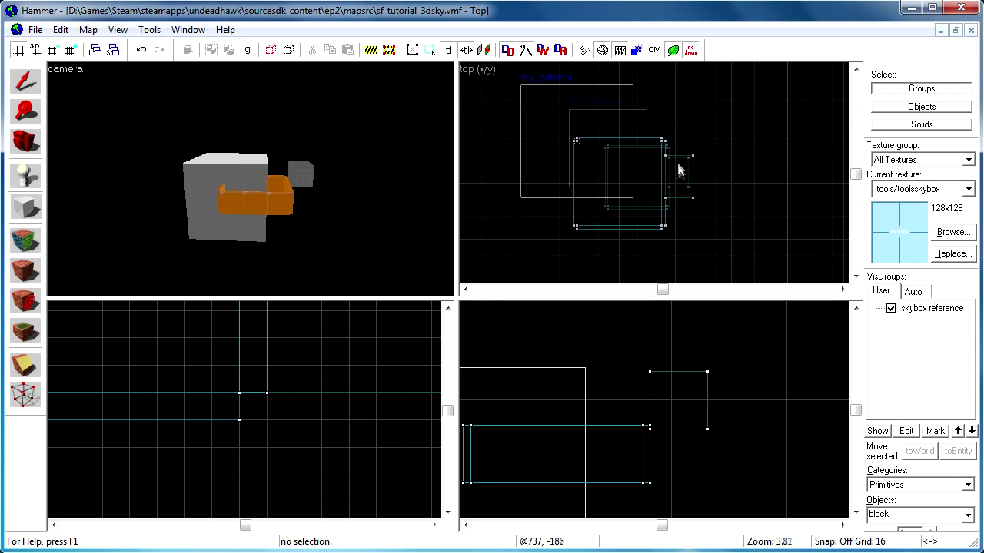
scroll(677, 163, "down", 2)
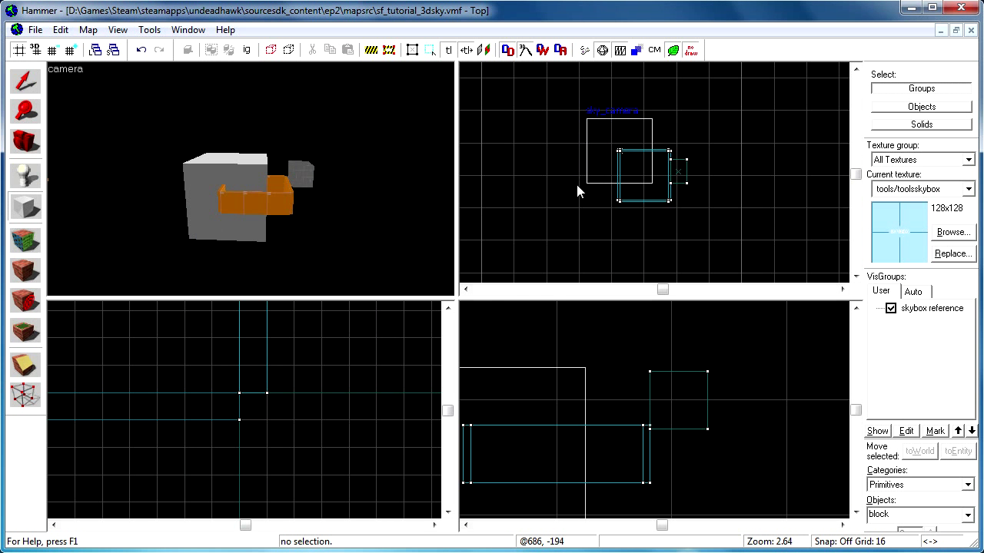
scroll(584, 139, "up", 2)
left_click_drag(582, 96, 733, 236)
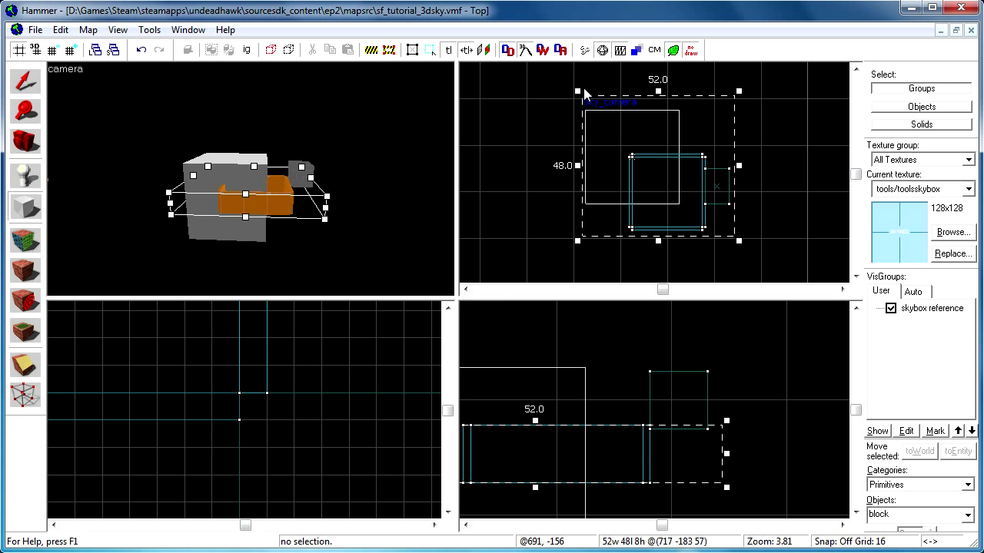
left_click_drag(578, 89, 619, 143)
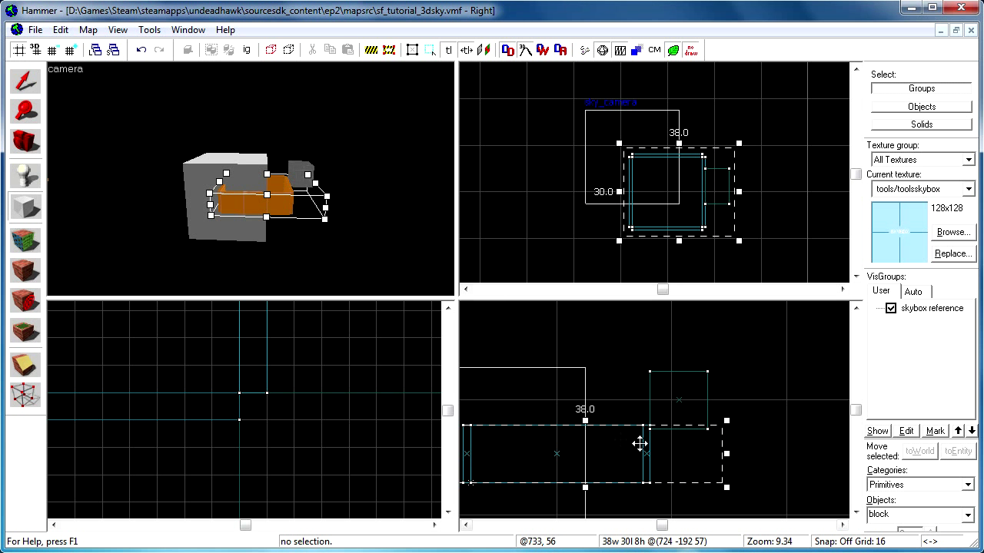
left_click_drag(588, 486, 589, 504)
scroll(598, 485, "down", 1)
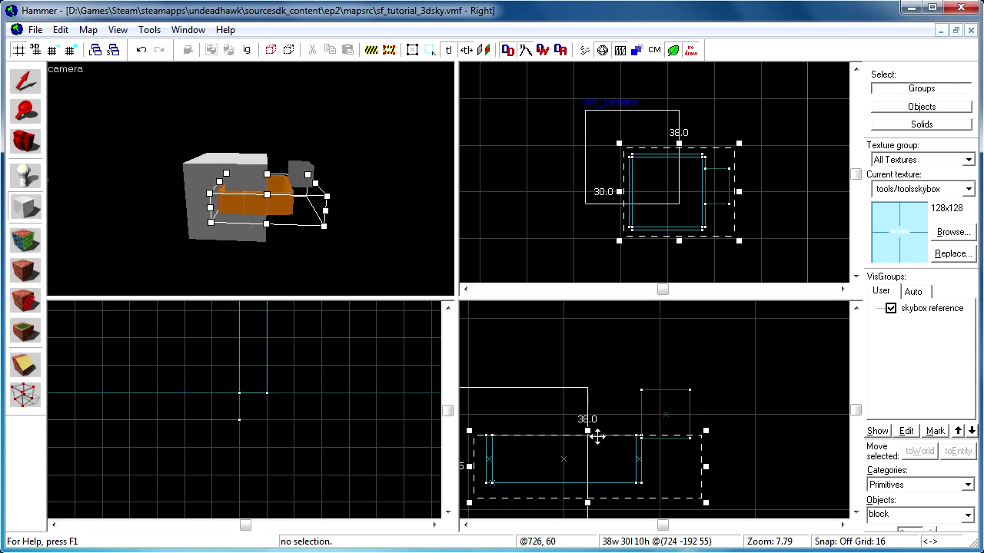
left_click_drag(590, 432, 590, 376)
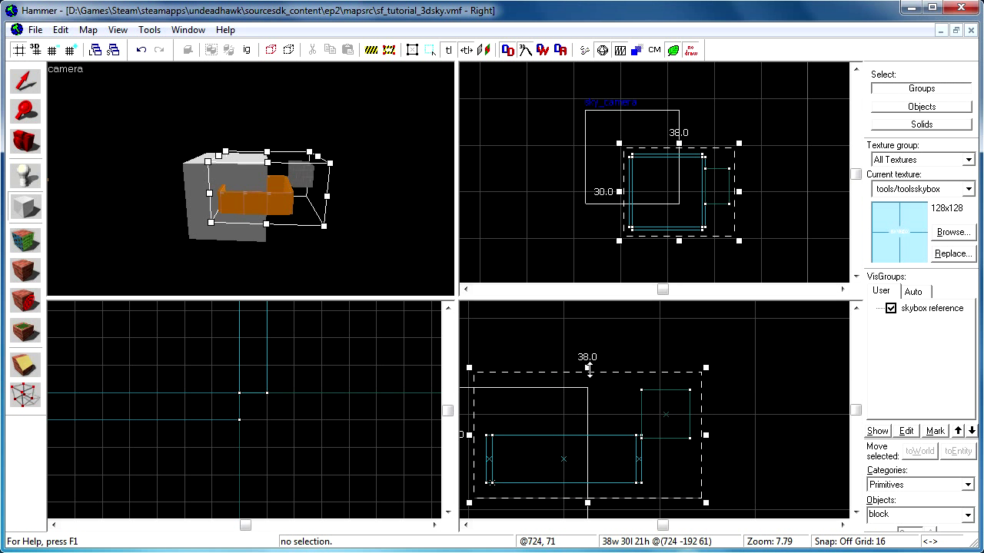
key("Return")
Hollow the new toolsskybox block outward with a wall thickness of -16.
key("ctrl+h")
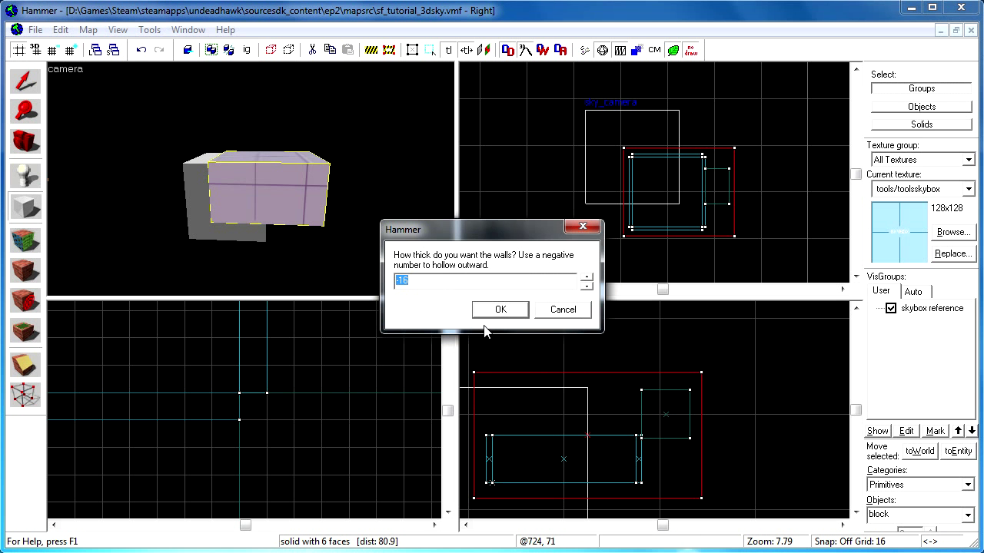
left_click(497, 312)
key("z")
key("w")
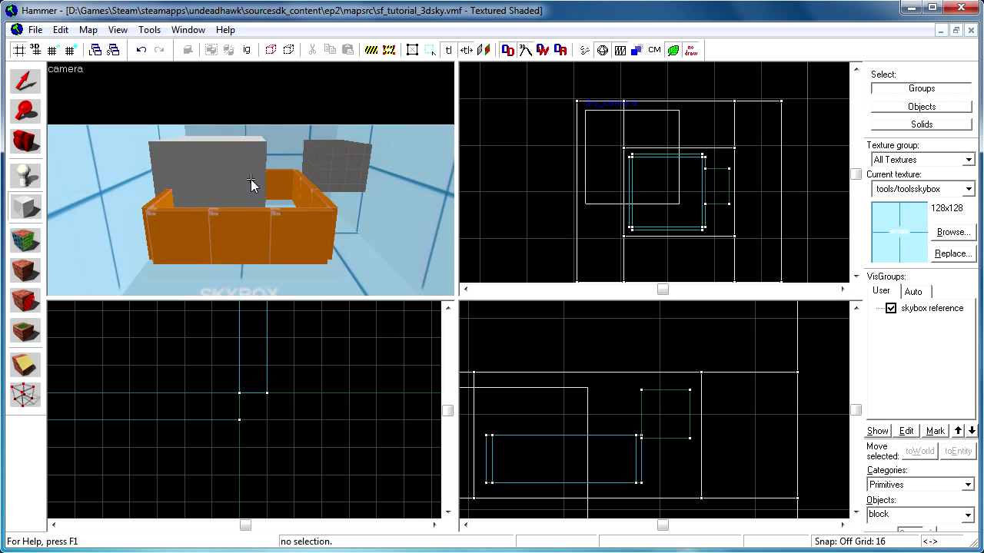
key("d")
key("z")
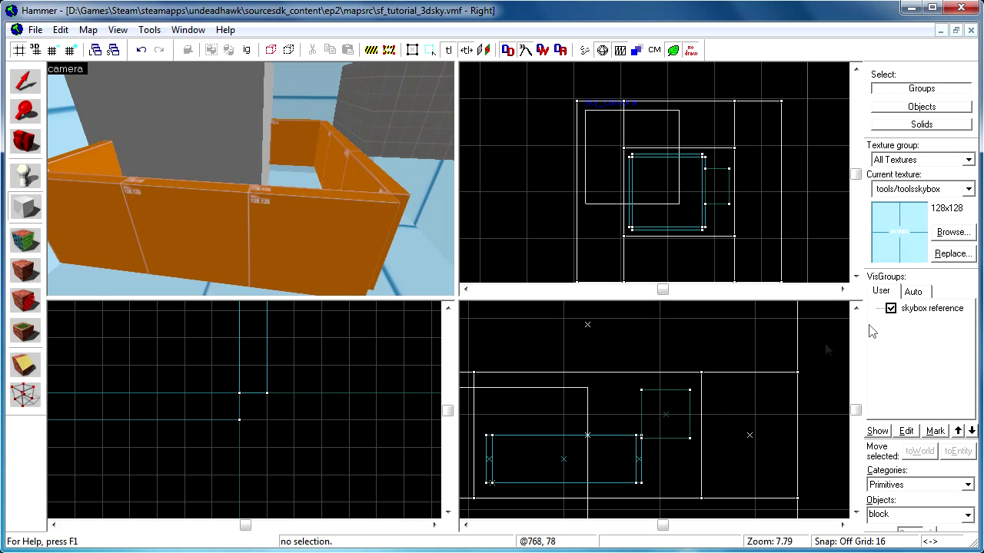
Hide the skybox reference visgroup and select the sky_camera inside the hollow enclosure.
left_click(891, 309)
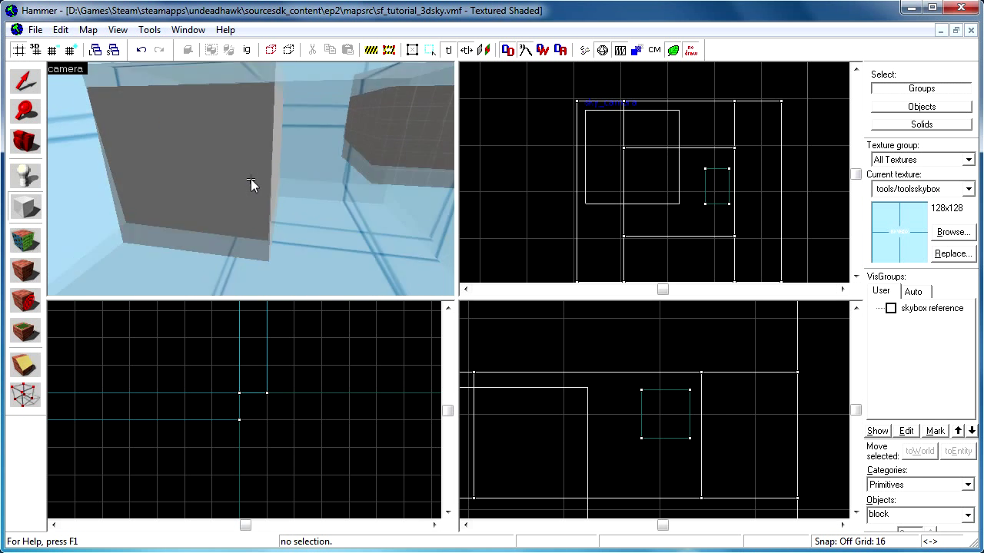
key("s")
key("w")
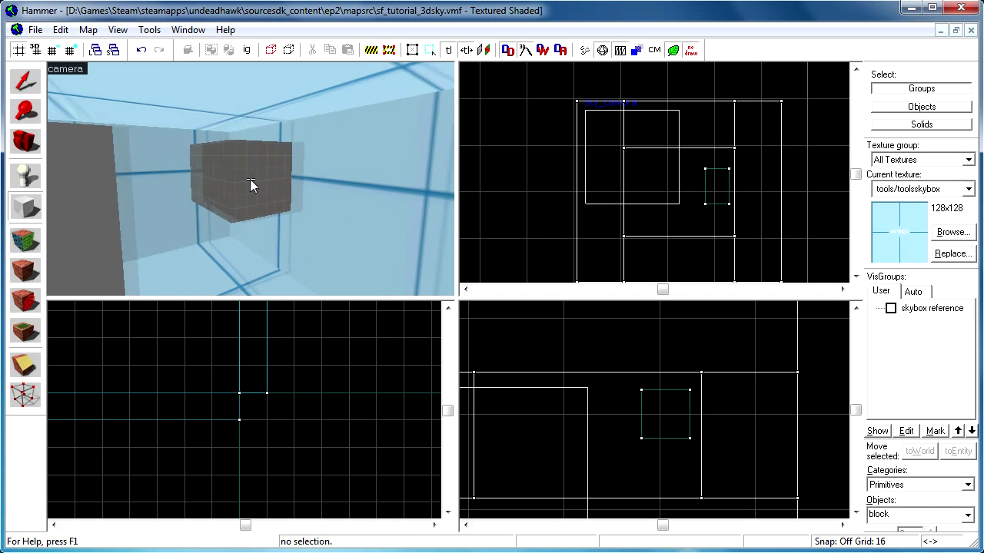
key("Left")
key("shift+s")
left_click(254, 180)
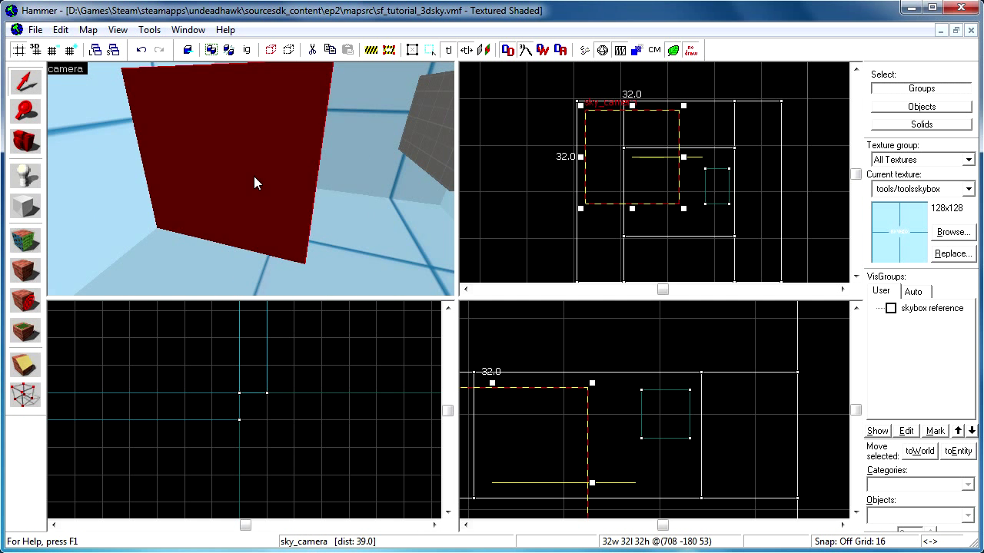
key("s")
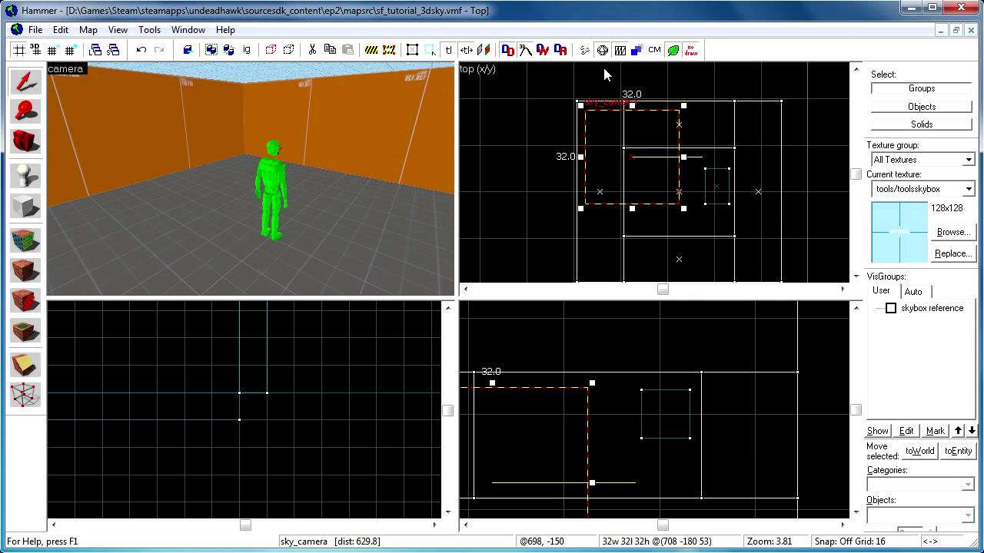
Compile the map with the Default configuration and load sf_tutorial_3dsky in Half-Life 2 to view the 3D skybox.
left_click(584, 51)
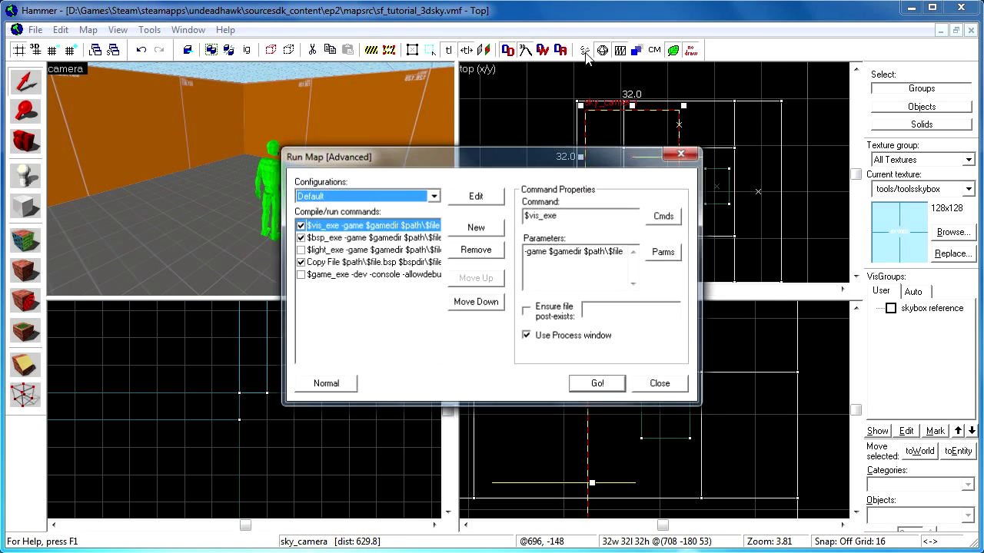
left_click(598, 385)
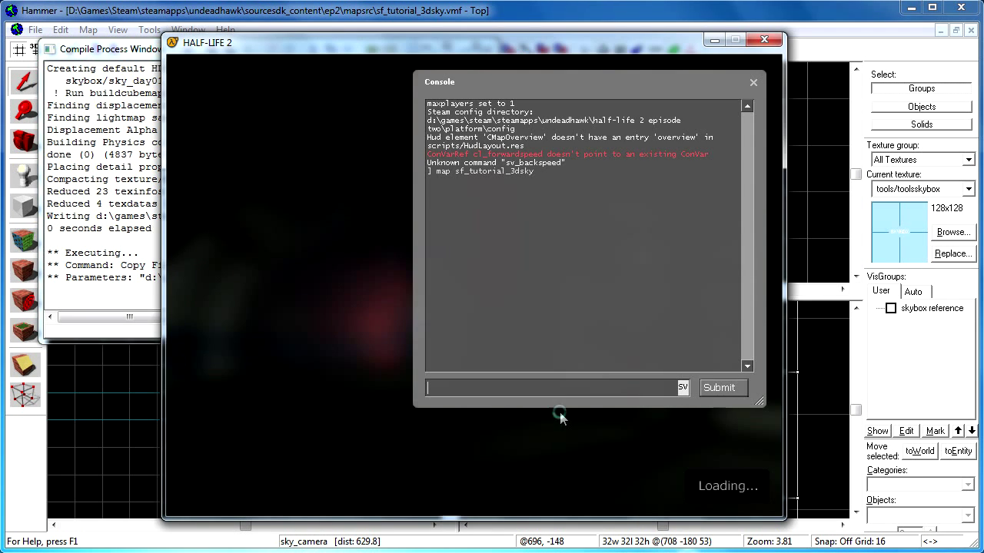
key("d")
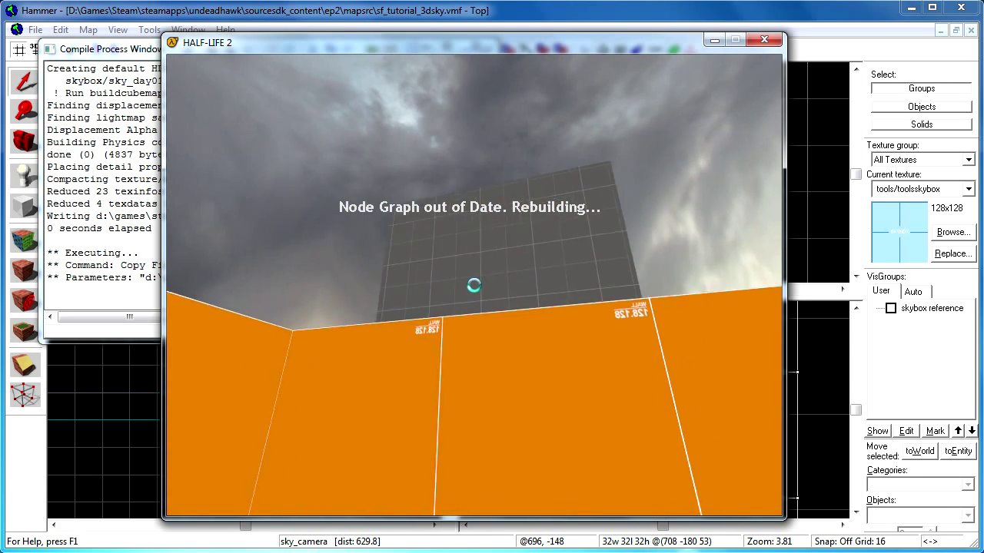